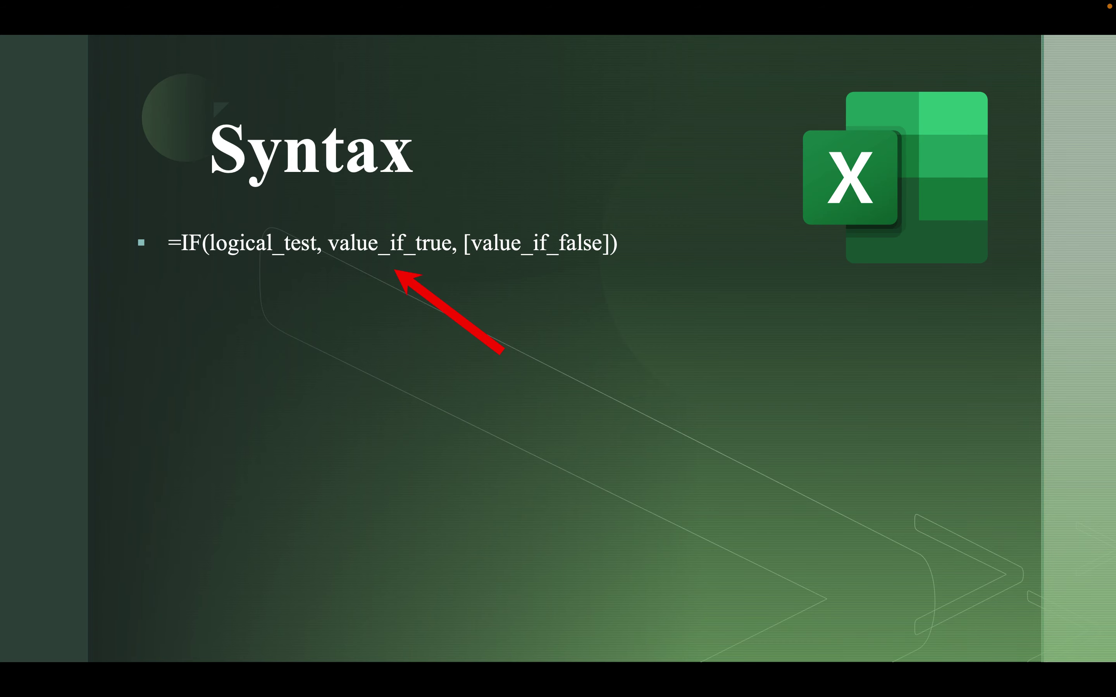
Advance to the slide with the example IF formula flagging price increases above 5%
key("Right")
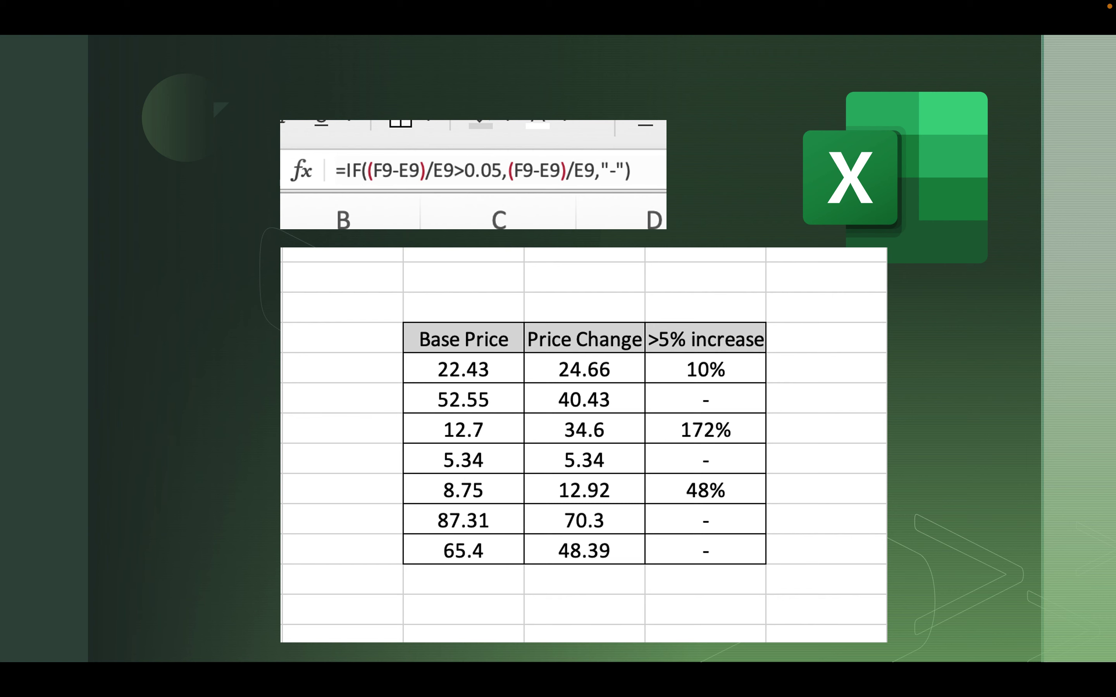
Step through the example slide's annotations to the Syntax slide on logical_test and value_if_true
key("Right")
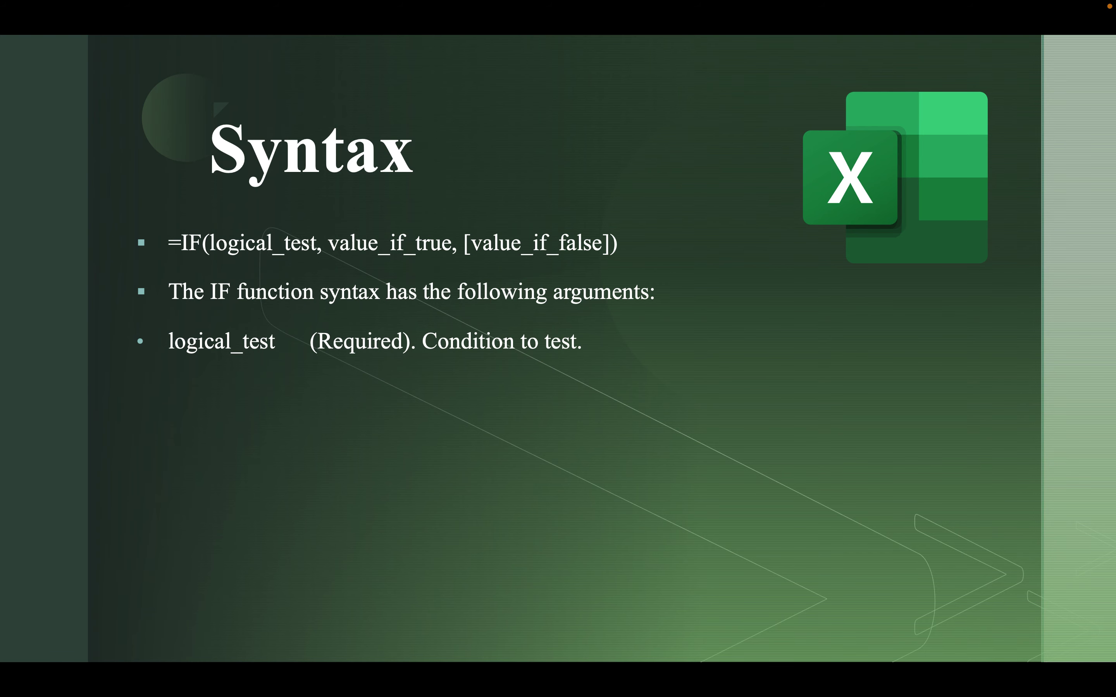
key("Right")
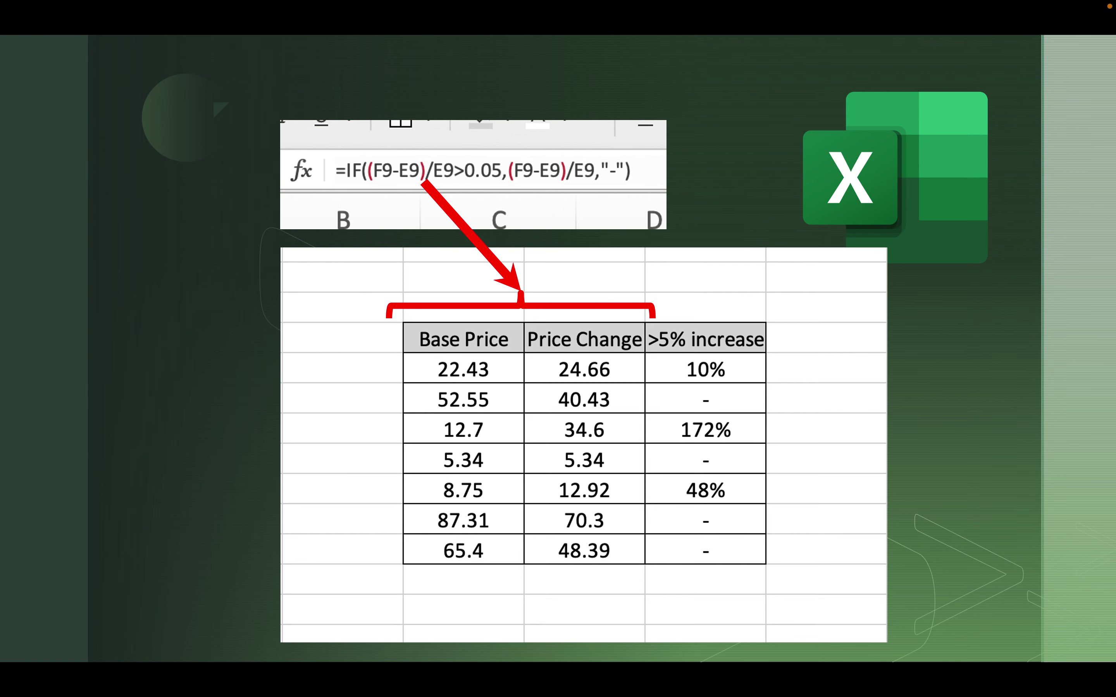
key("Right")
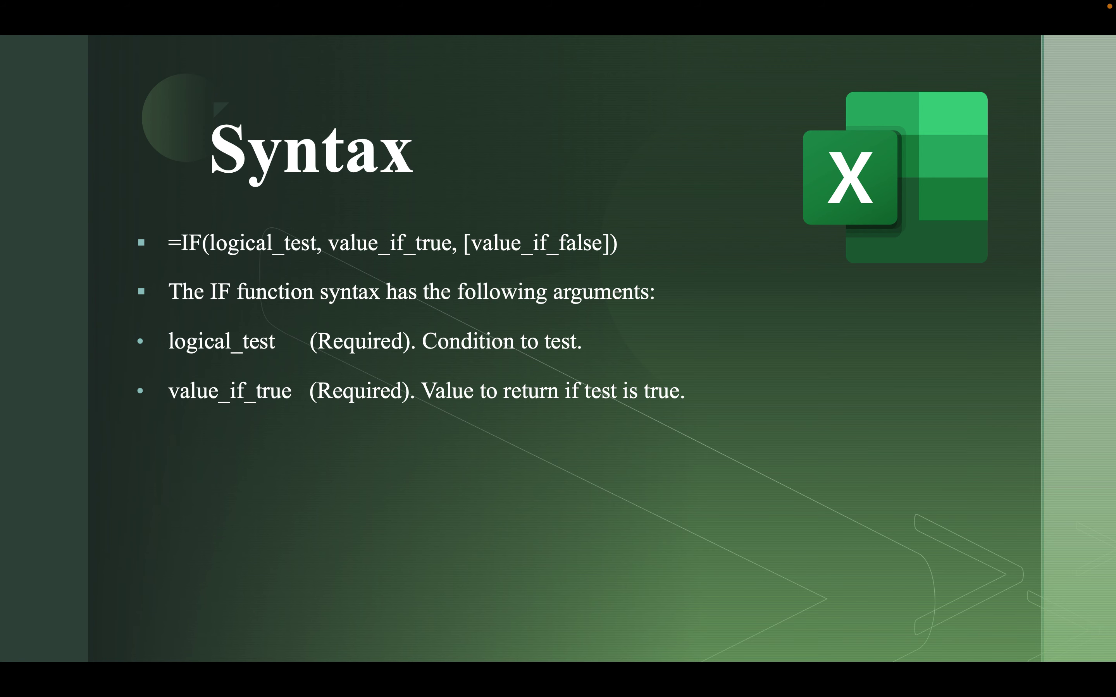
Reveal the value_if_false argument and move past the IF syntax slides
key("Right")
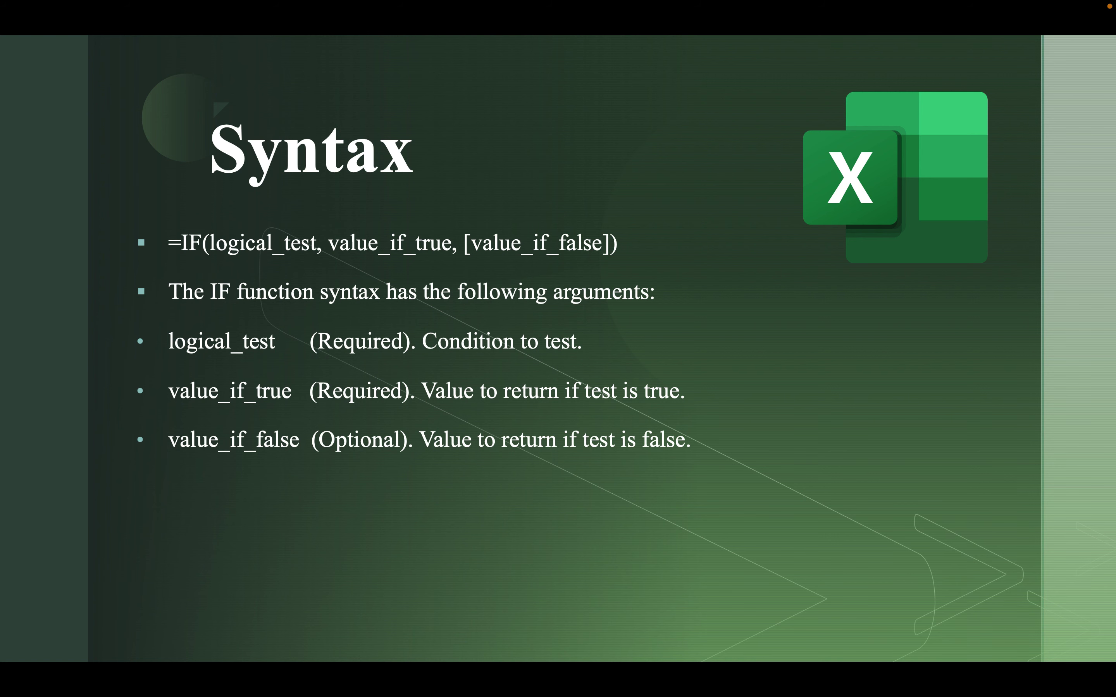
key("Right")
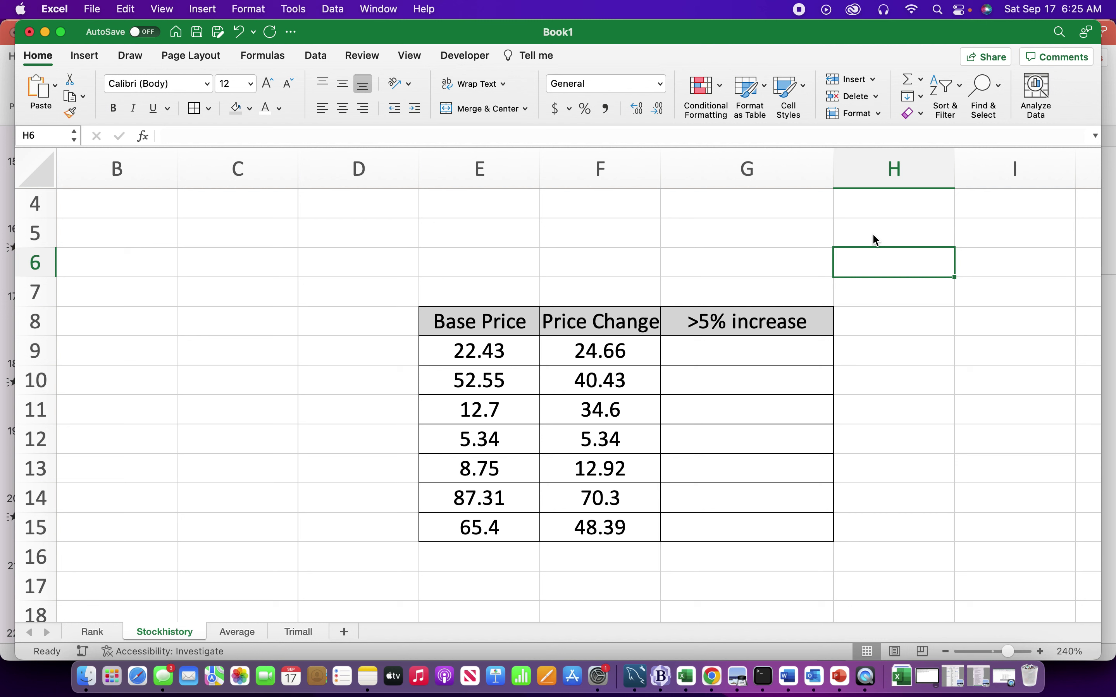
In G9, start the IF formula with the test (F9-E9)/E9>.05
left_click(726, 354)
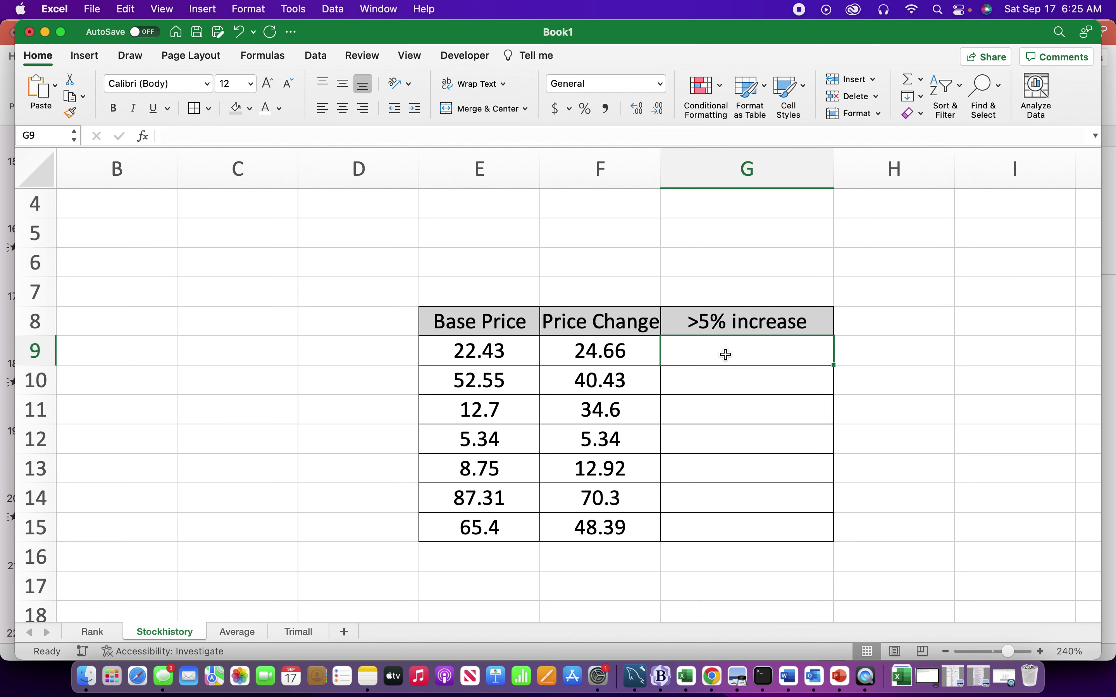
type("=IF")
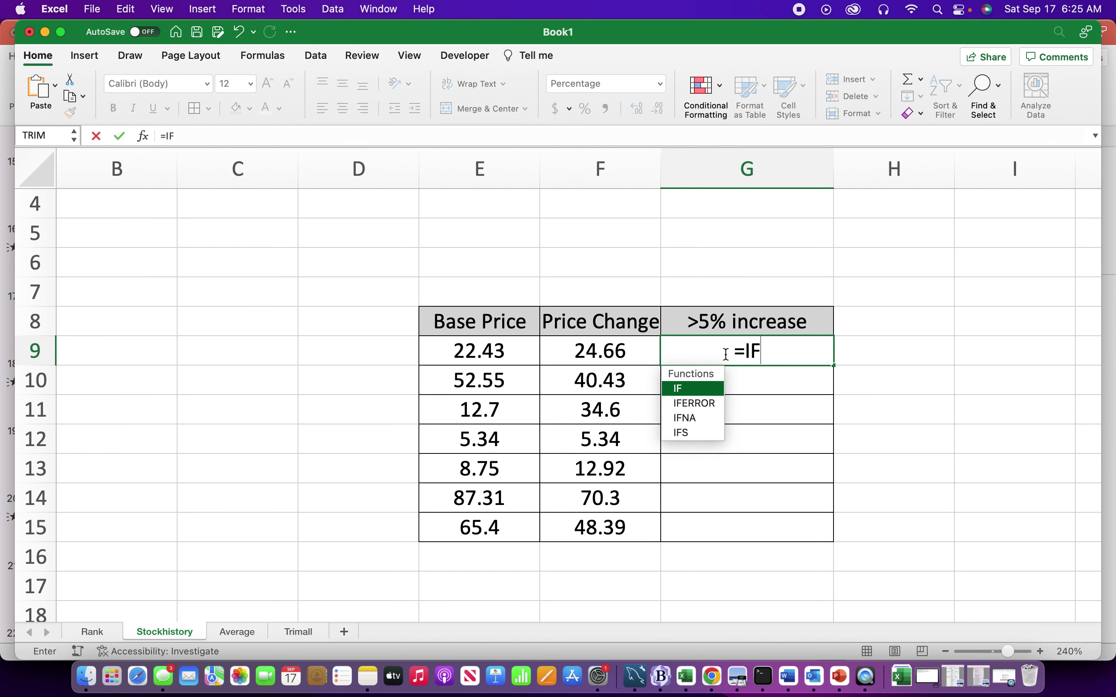
type("(")
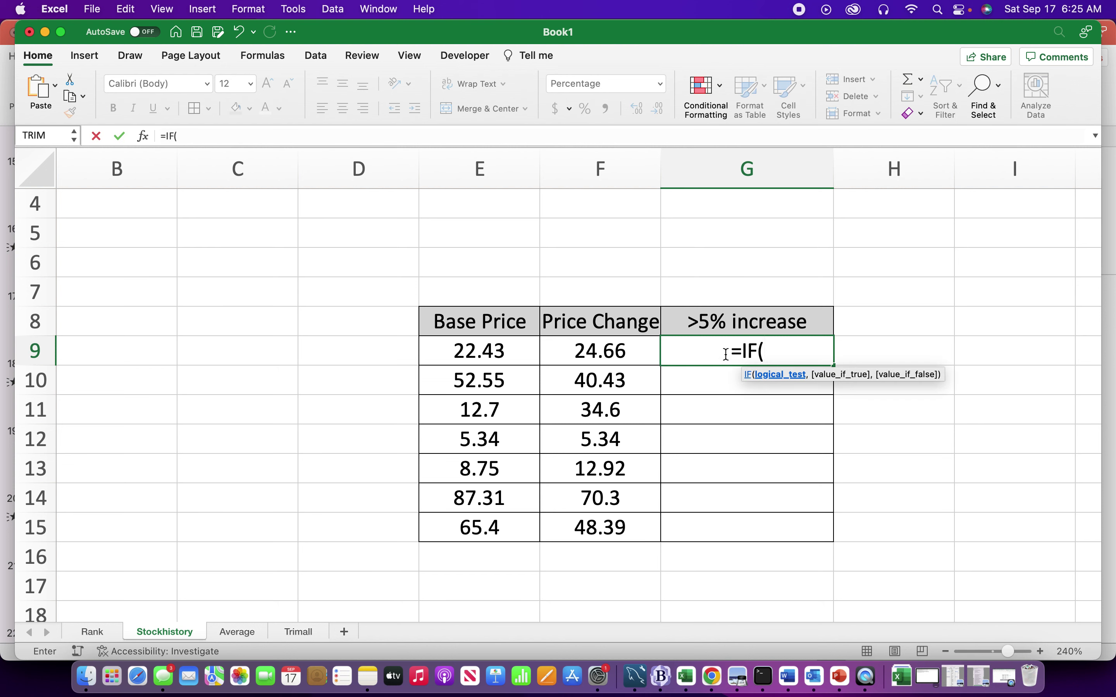
left_click(602, 352)
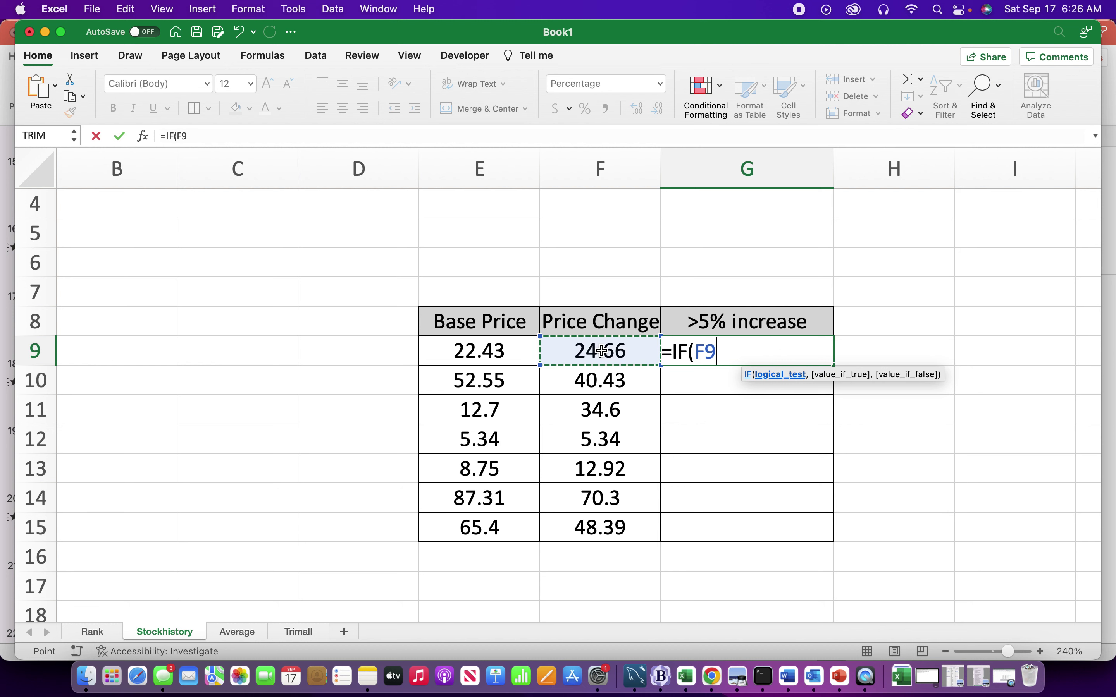
type("-")
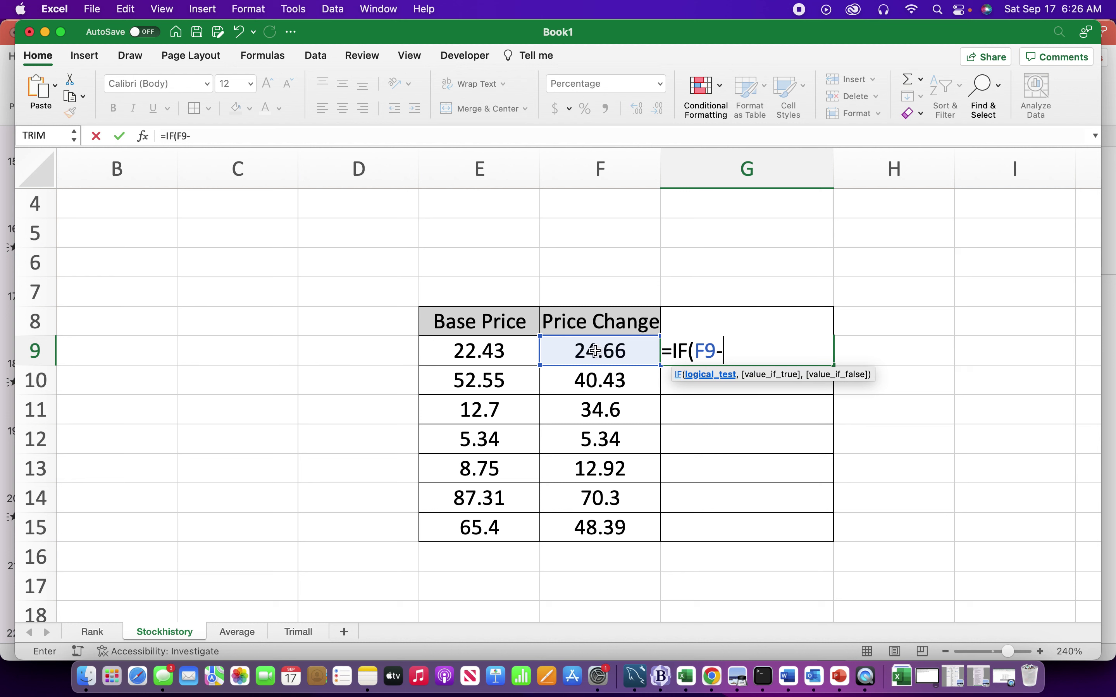
left_click(485, 354)
type("/")
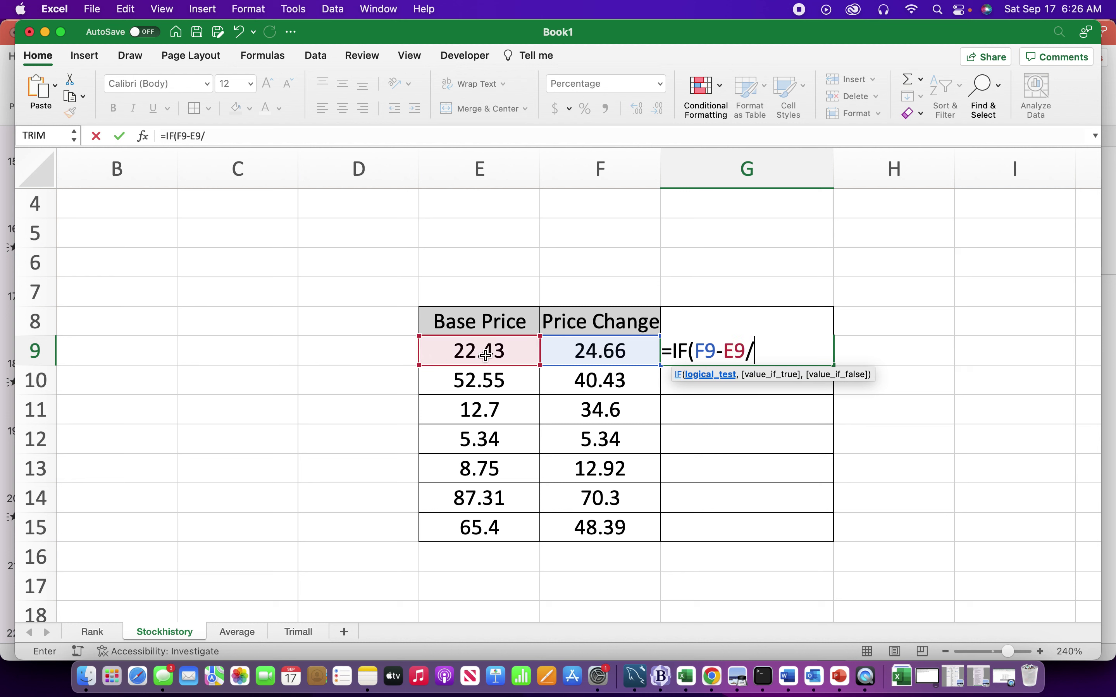
left_click(487, 354)
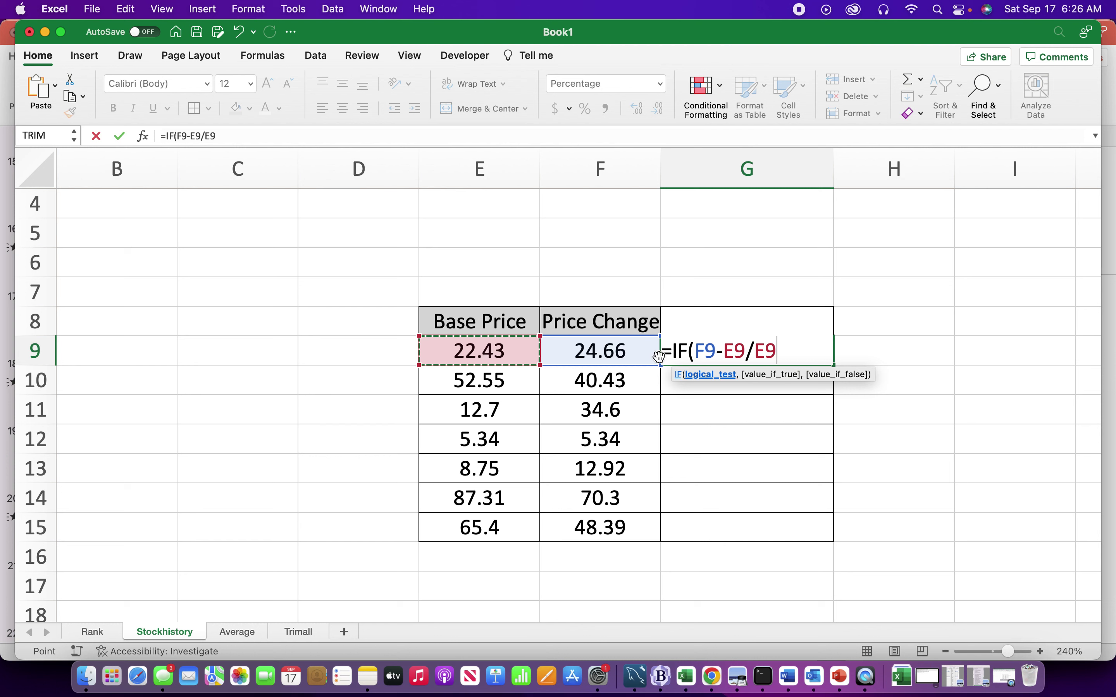
left_click(696, 353)
type("(")
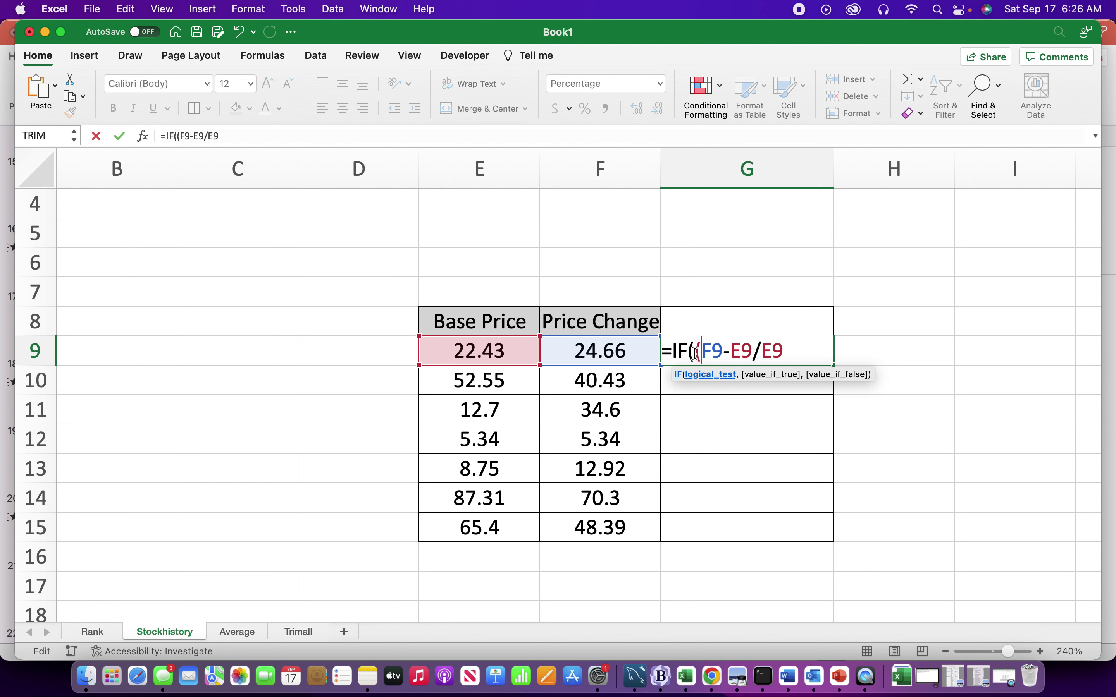
left_click(754, 353)
type(")")
left_click(794, 353)
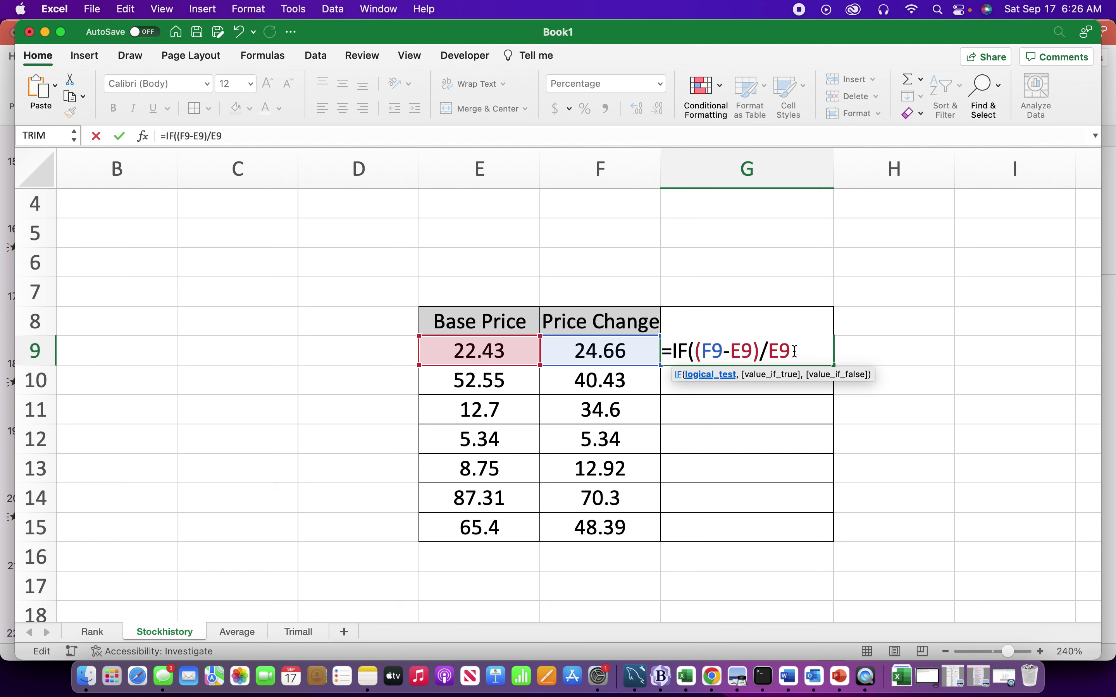
type(">.05,")
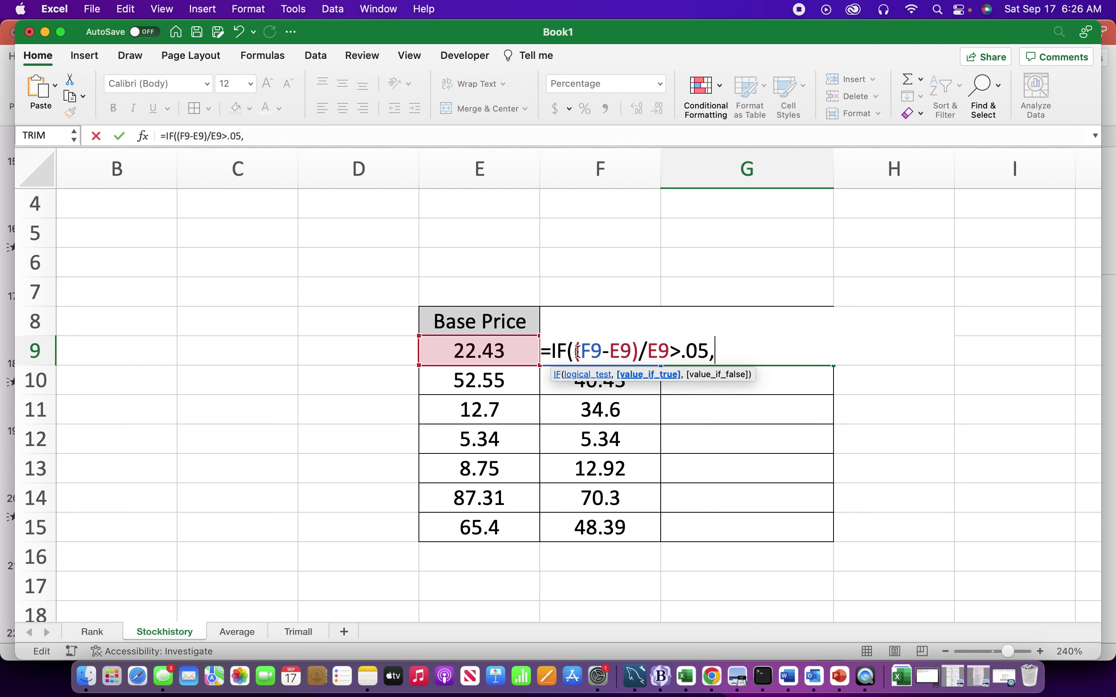
Complete G9's formula with (F9-E9)/E9 as the true result and "" as the false result
left_click_drag(577, 352, 668, 356)
key("super+c")
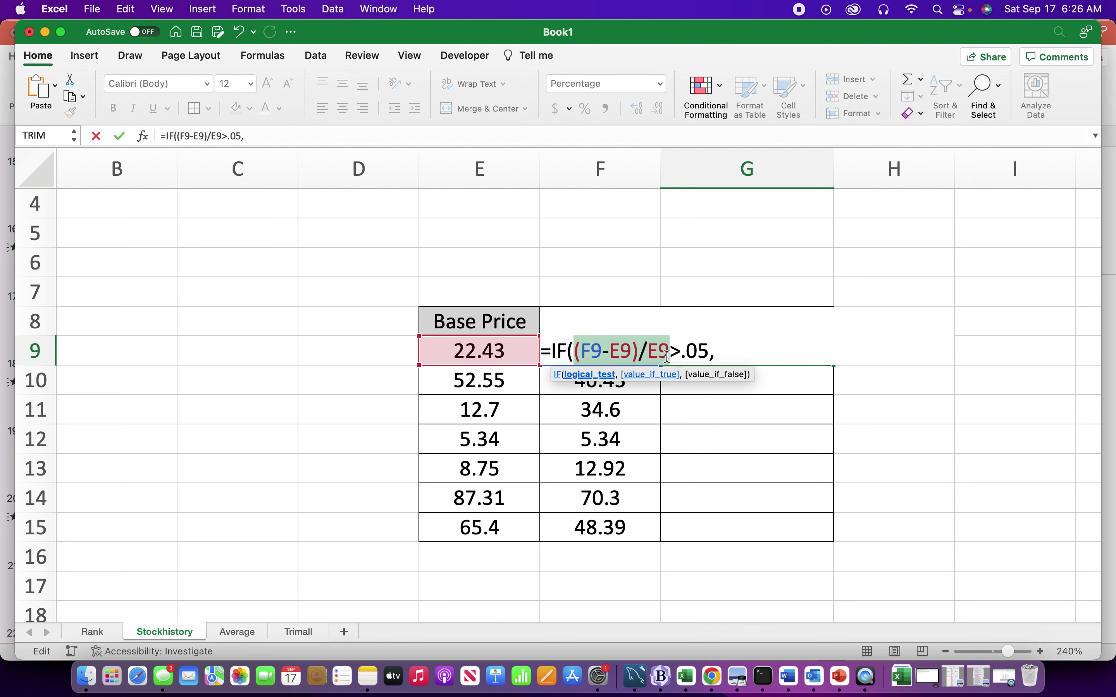
left_click(727, 362)
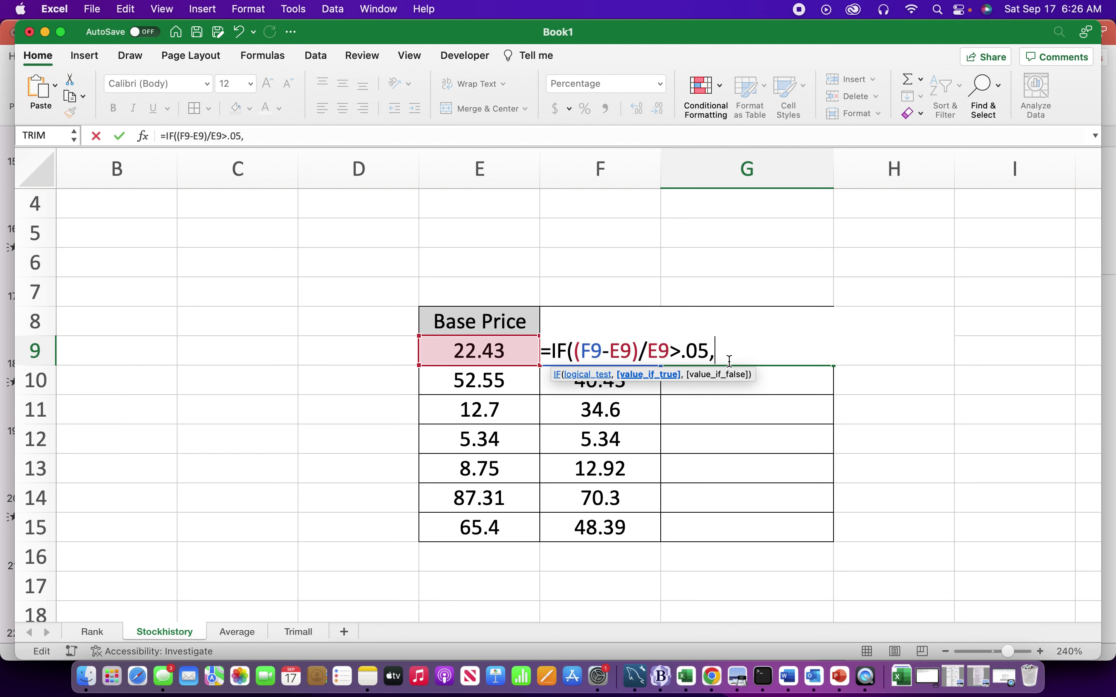
key("super+v")
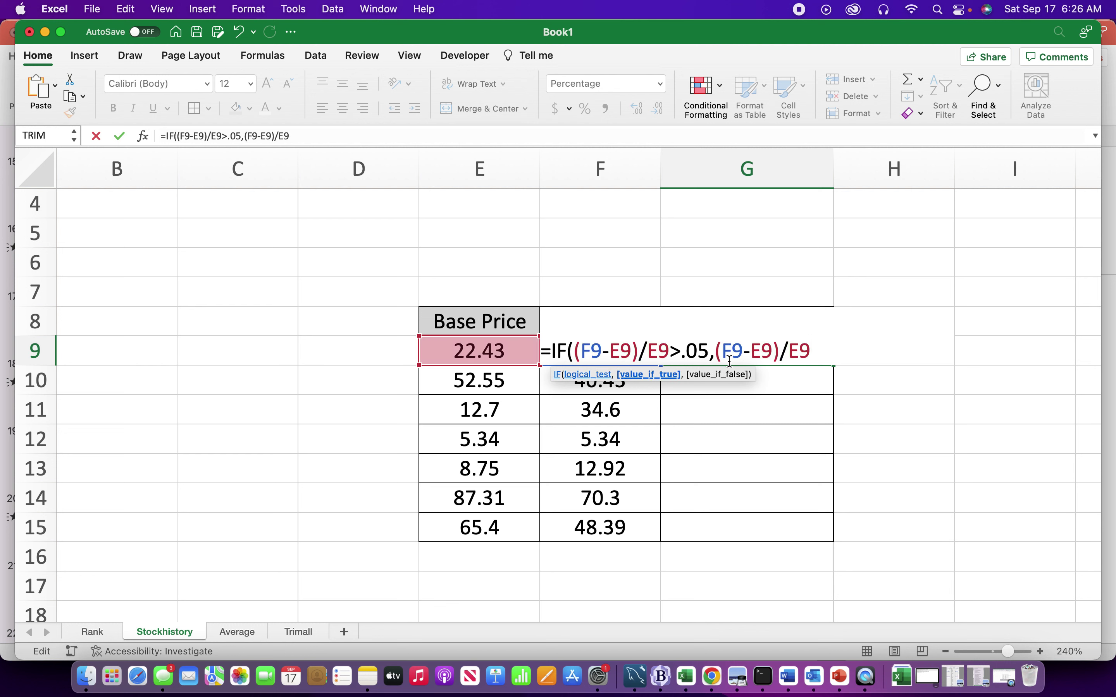
type(",")
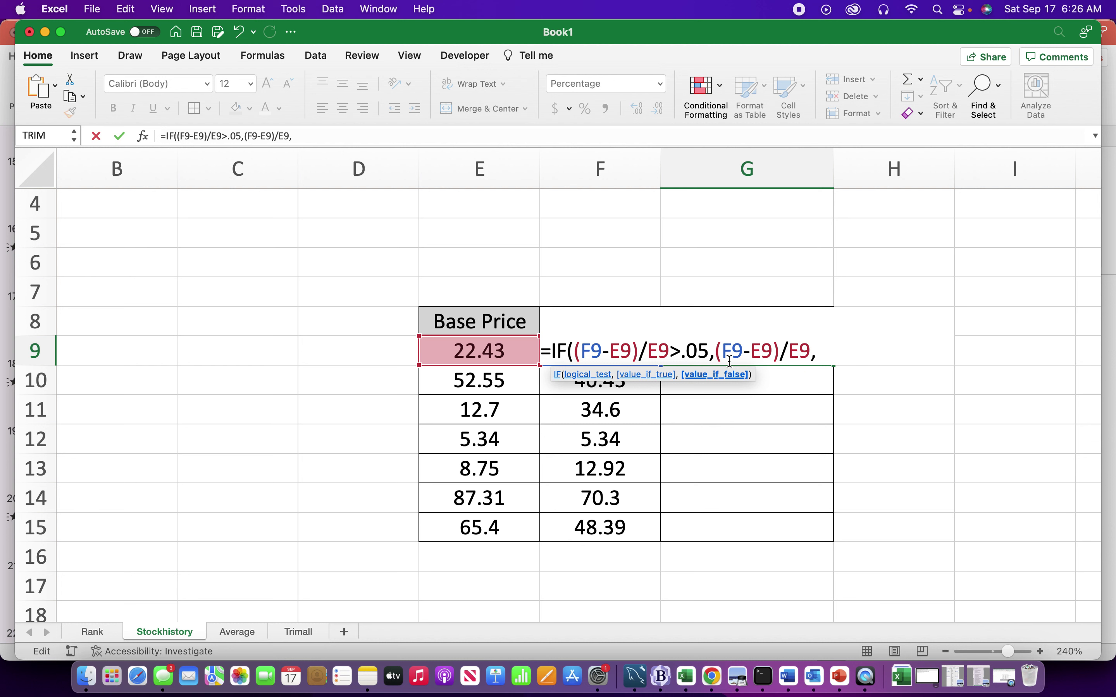
type("\"\"")
left_click(827, 351)
left_click(844, 352)
type(")")
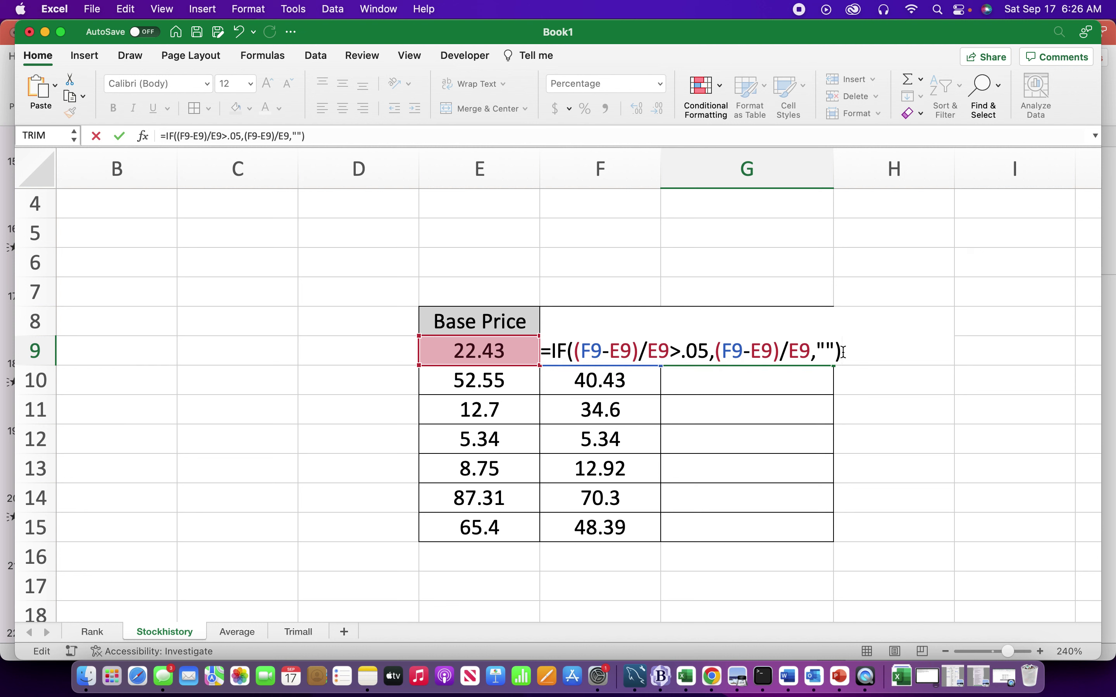
key("Return")
Recheck G9's formula and fill it down through G15
left_click(775, 354)
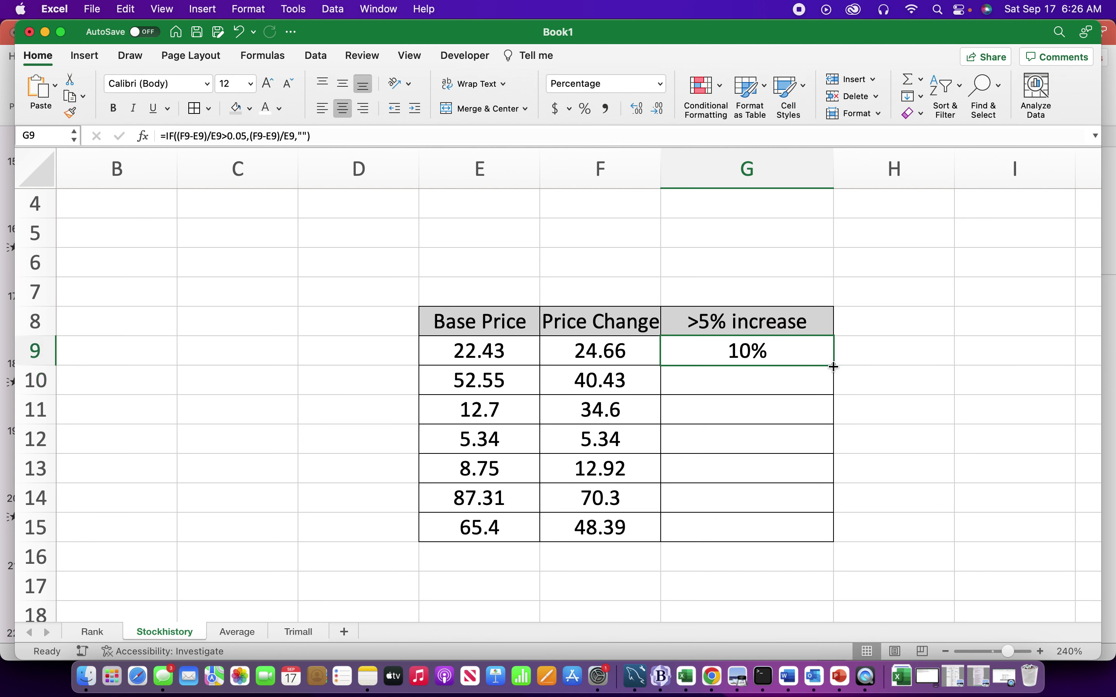
double_click(771, 349)
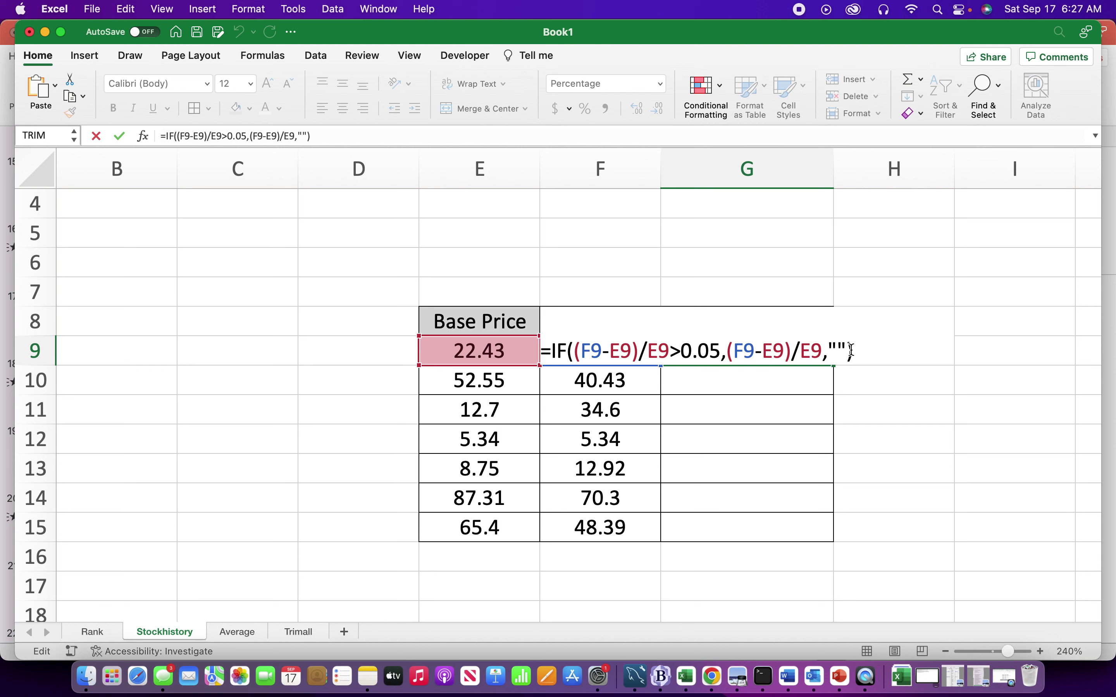
key("Return")
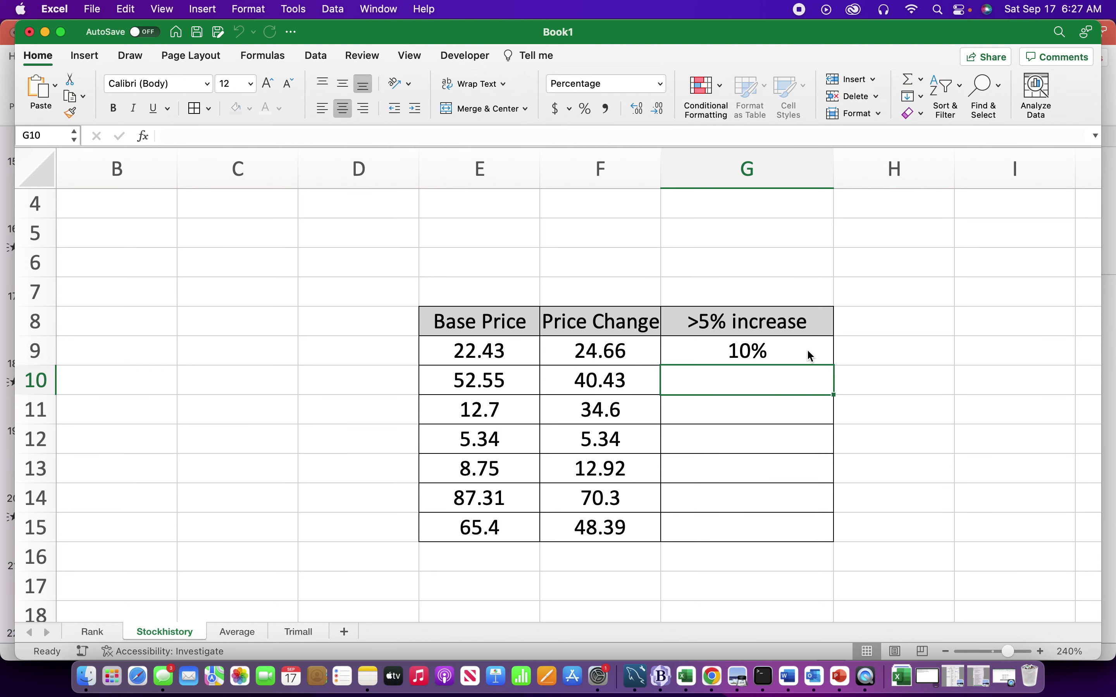
left_click(812, 355)
double_click(835, 364)
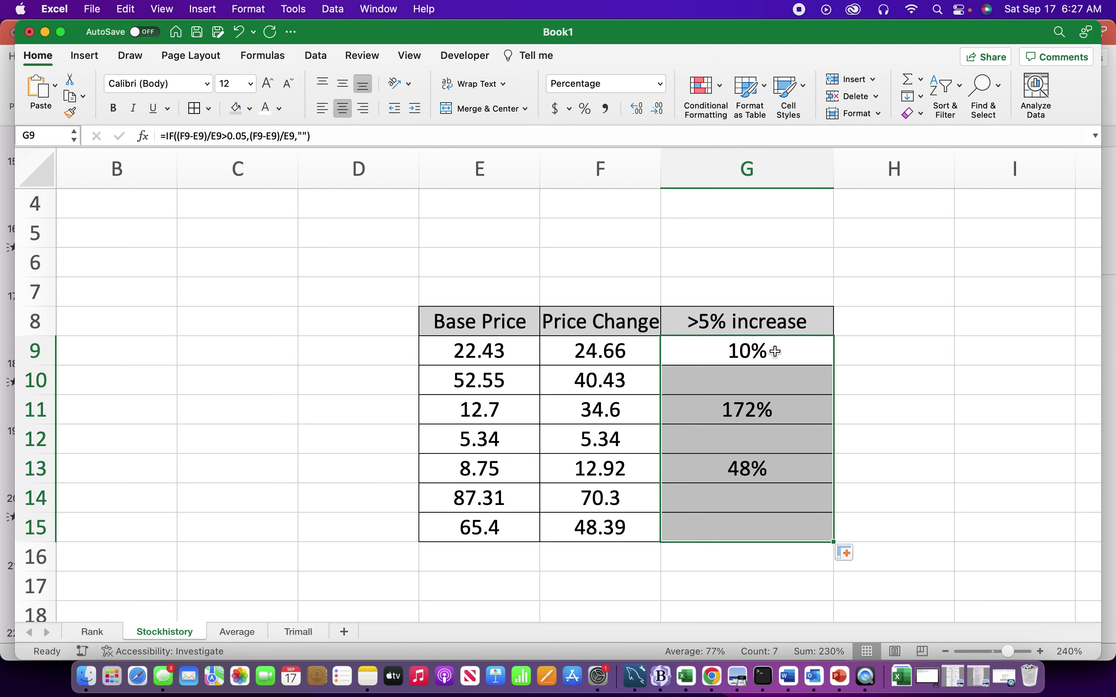
left_click(797, 351)
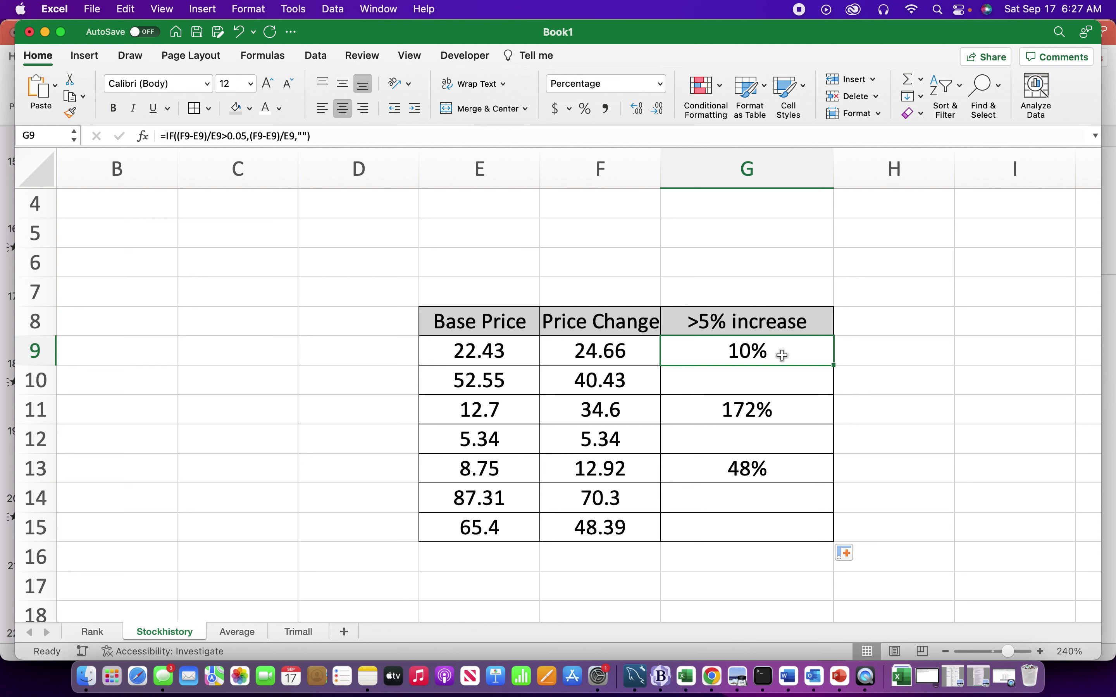
Remove the "" false result from G9's formula and fill it down to G15, showing FALSE
double_click(782, 354)
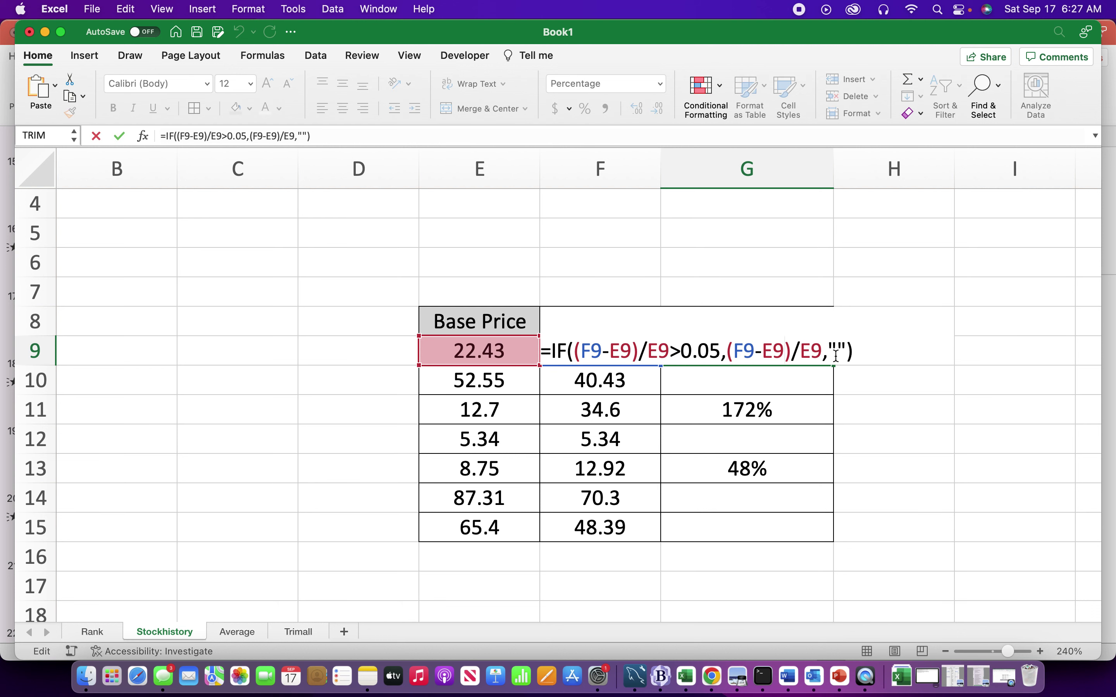
left_click(847, 351)
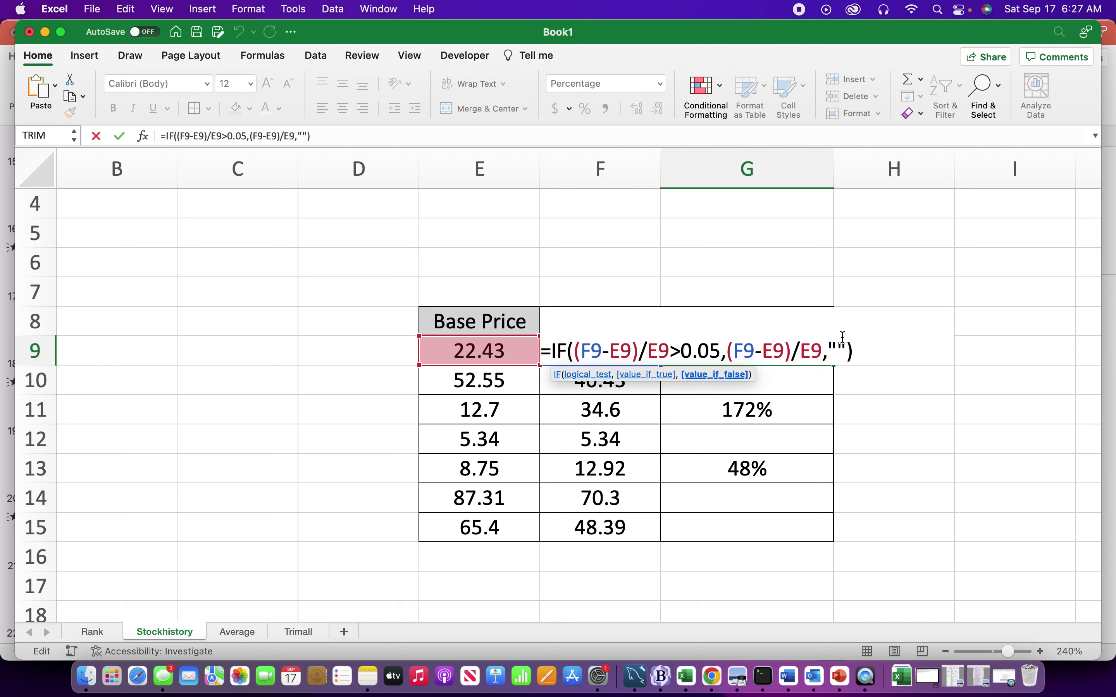
key("BackSpace")
key("BackSpace")
key("BackSpace")
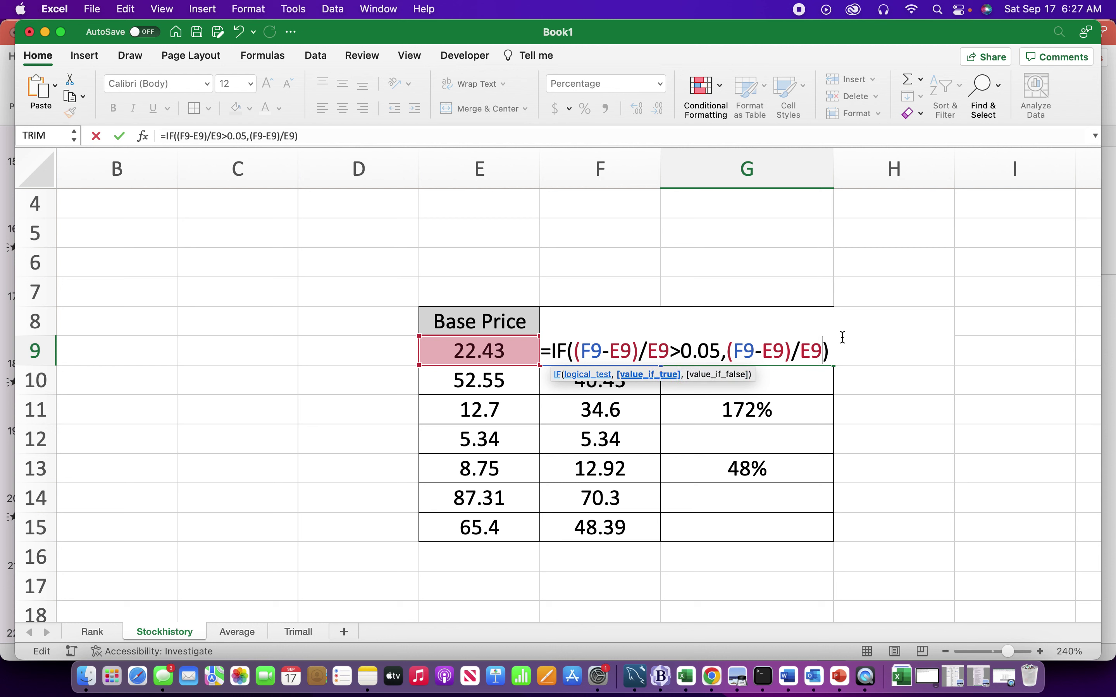
key("Return")
left_click(804, 347)
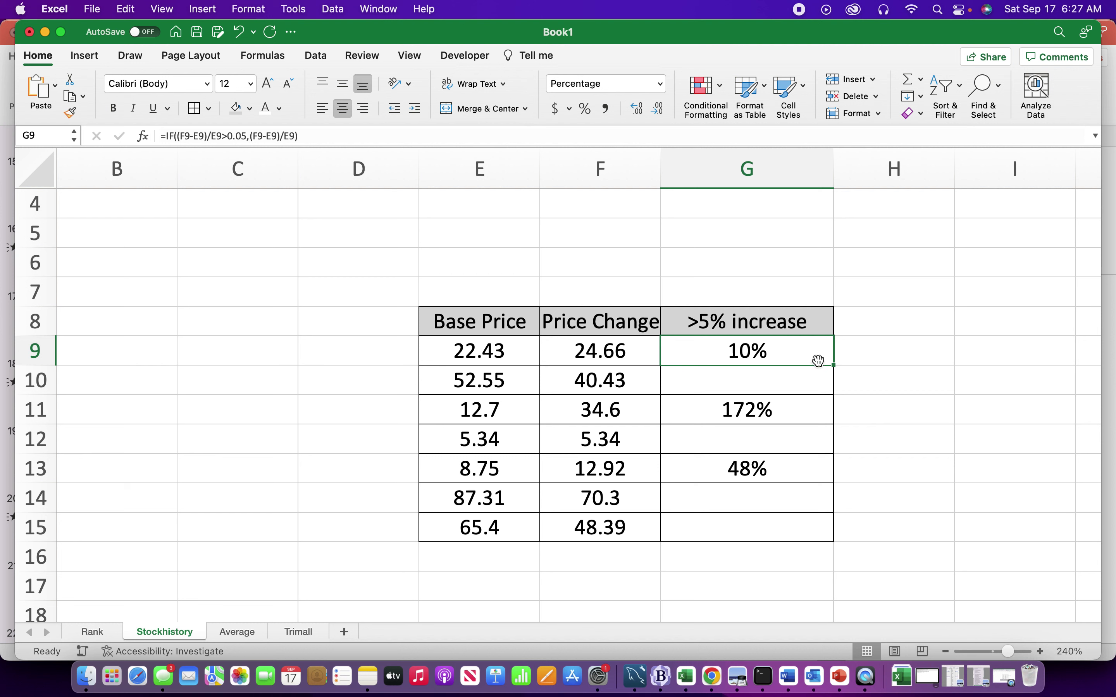
left_click_drag(834, 365, 829, 552)
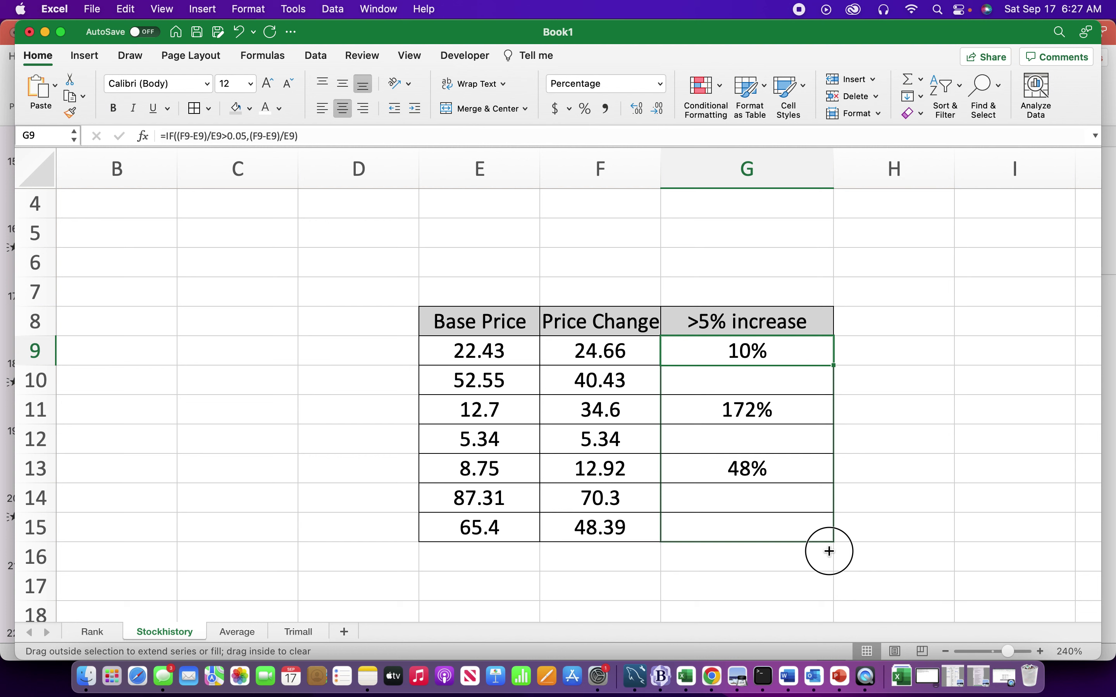
left_click_drag(829, 551, 830, 551)
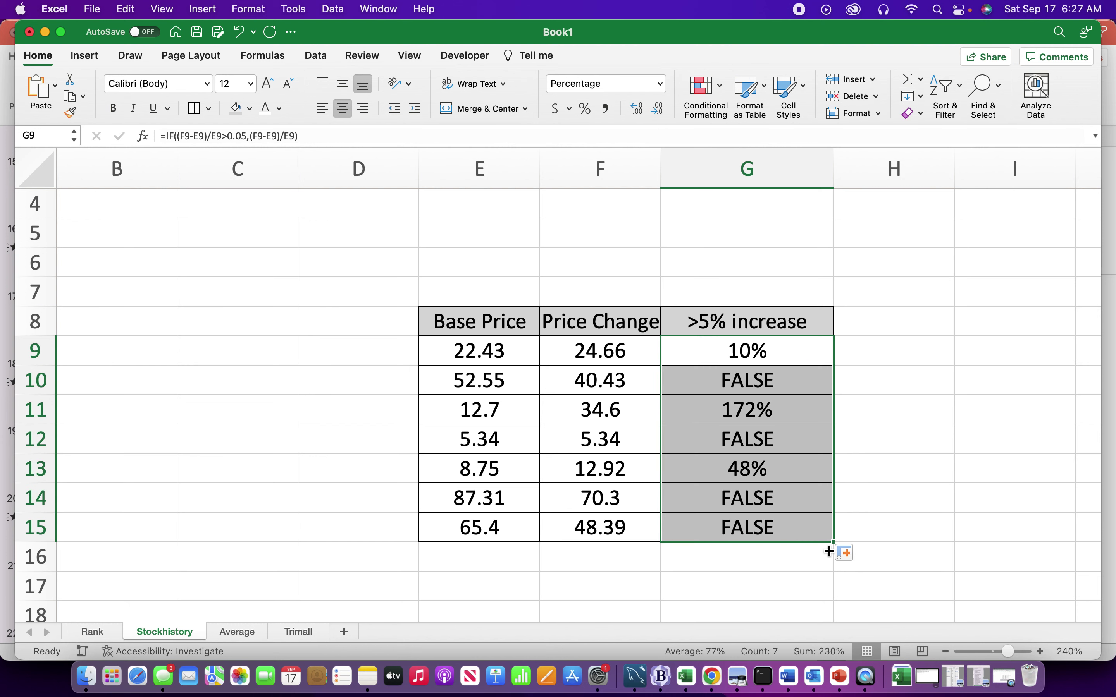
left_click(753, 384)
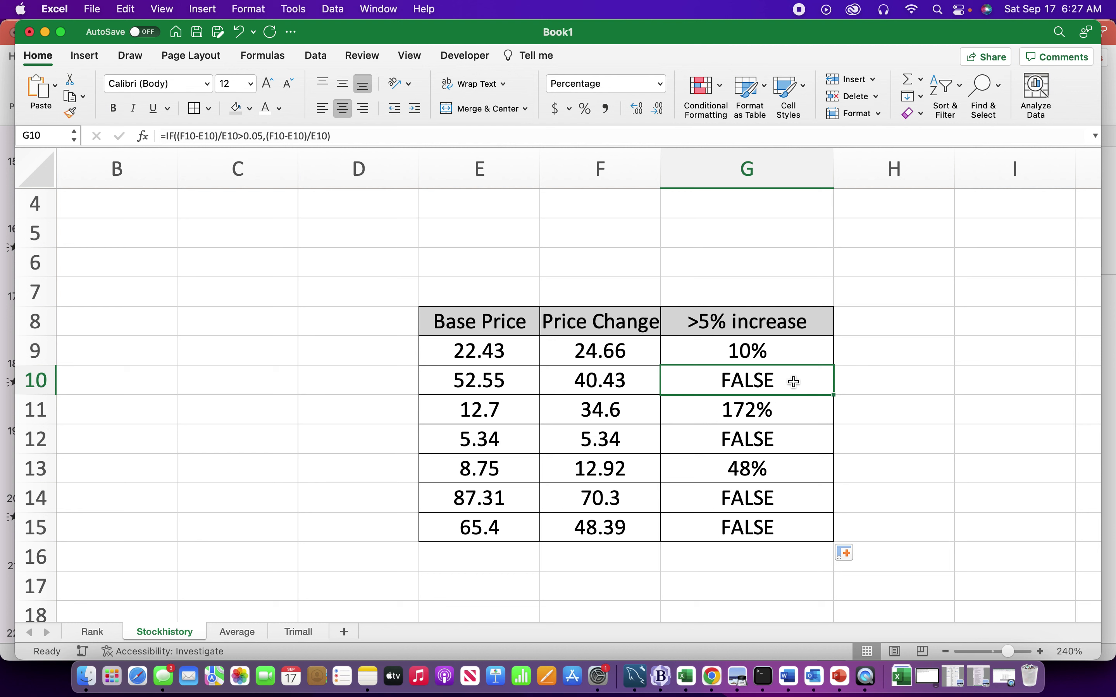
Restore "" as G9's value_if_false and refill the formula down column G
double_click(781, 355)
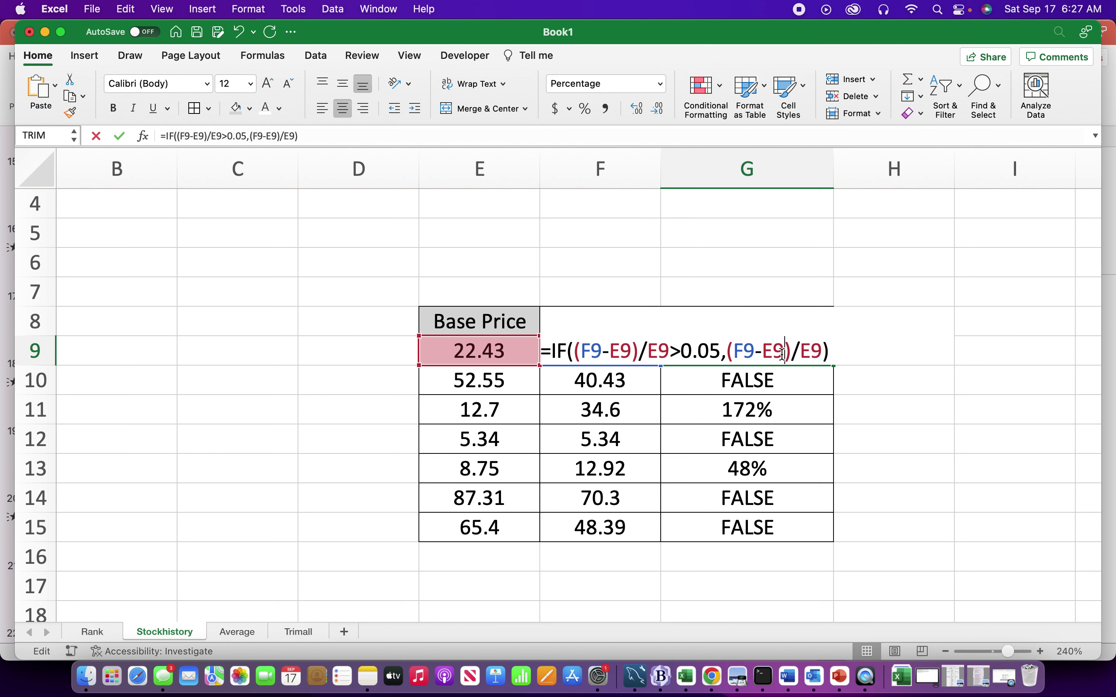
left_click(824, 356)
type(",\"\"")
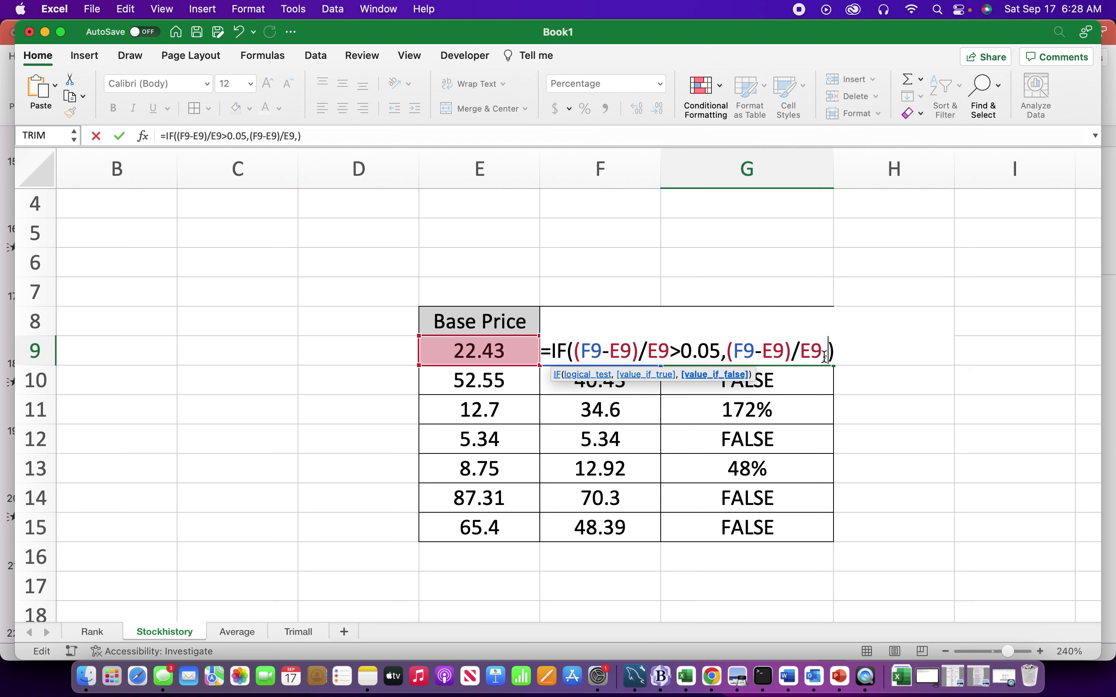
key("Return")
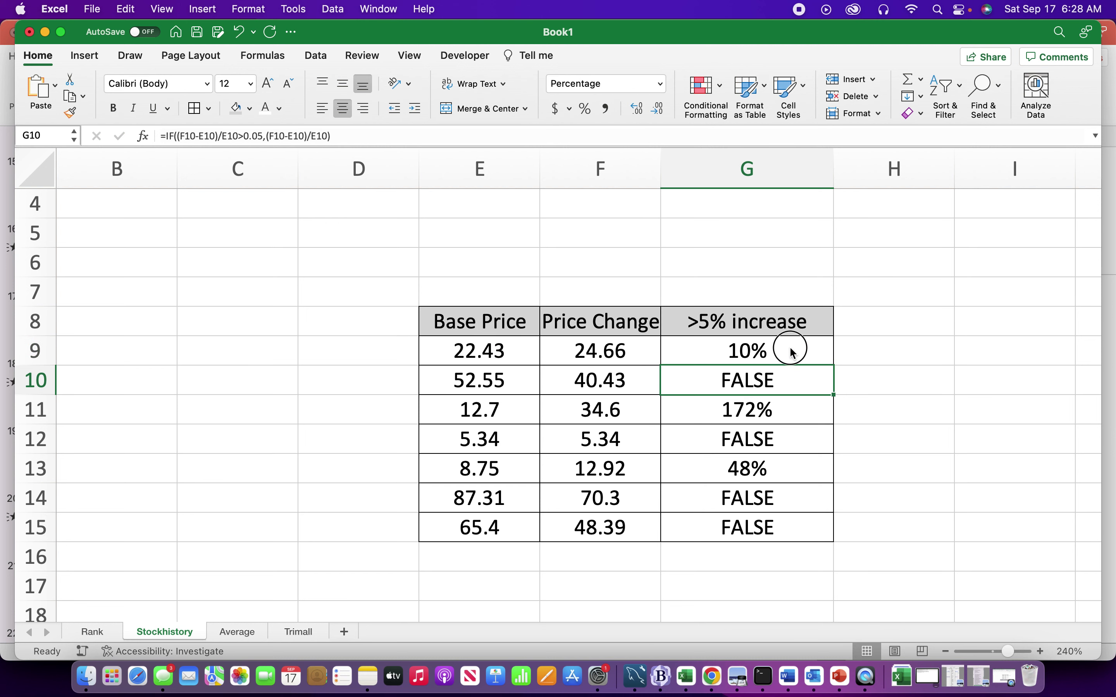
left_click(794, 350)
left_click_drag(834, 366, 830, 540)
left_click(854, 354)
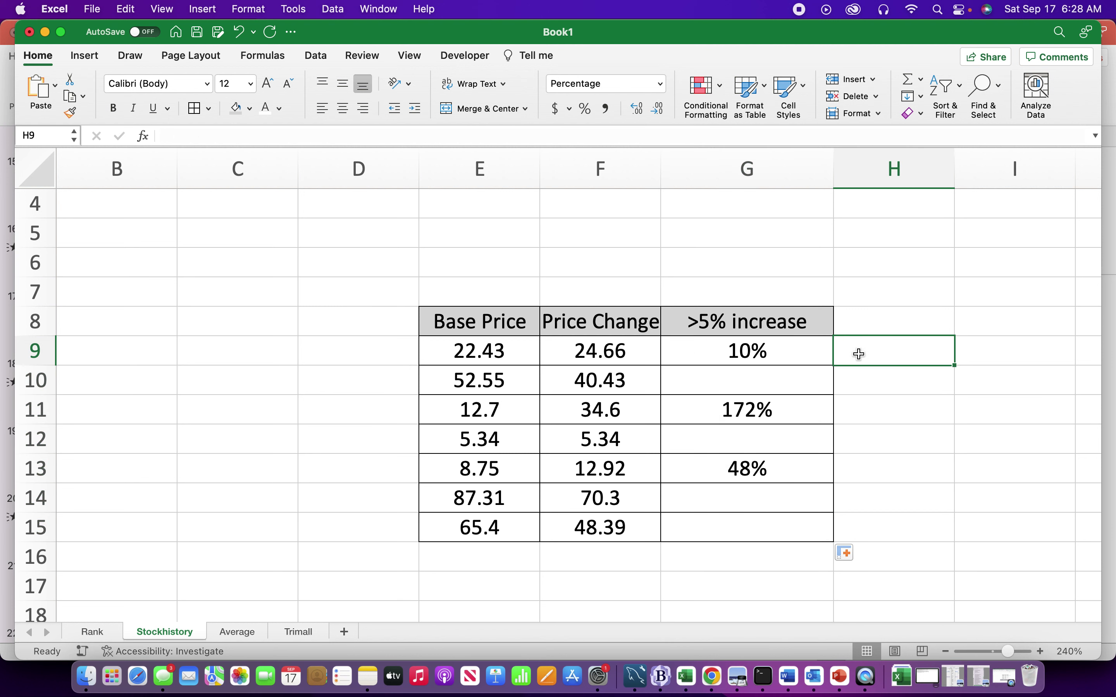
Replace the 0.05 threshold in G9's formula with a reference to G6 and fill down to G15
left_click(757, 351)
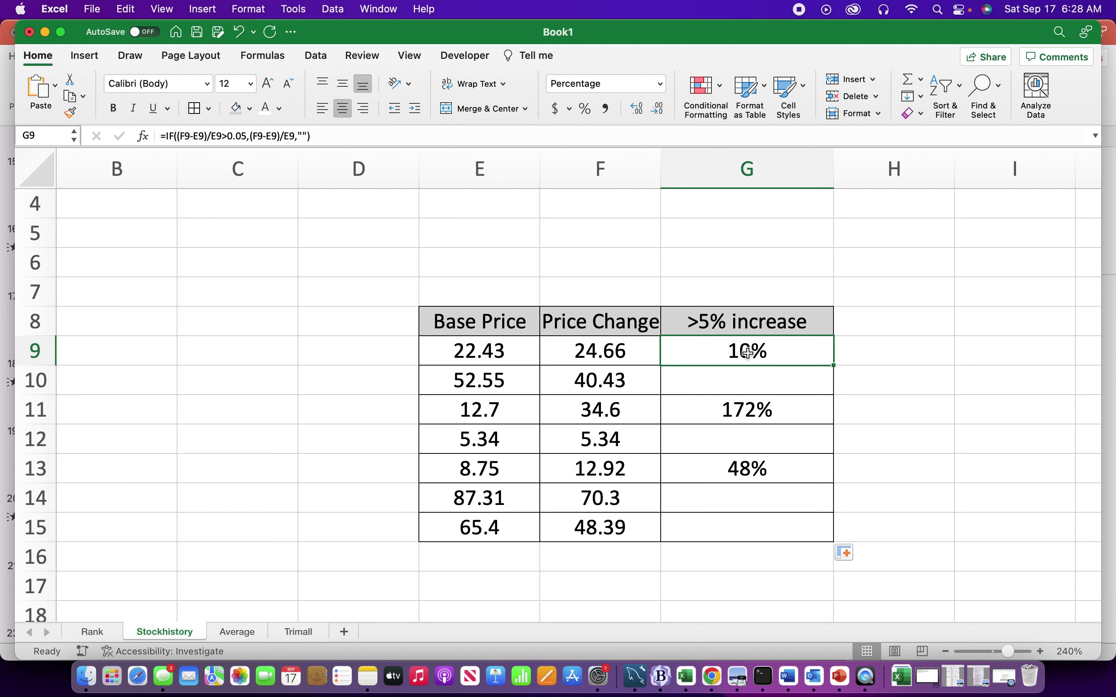
double_click(748, 351)
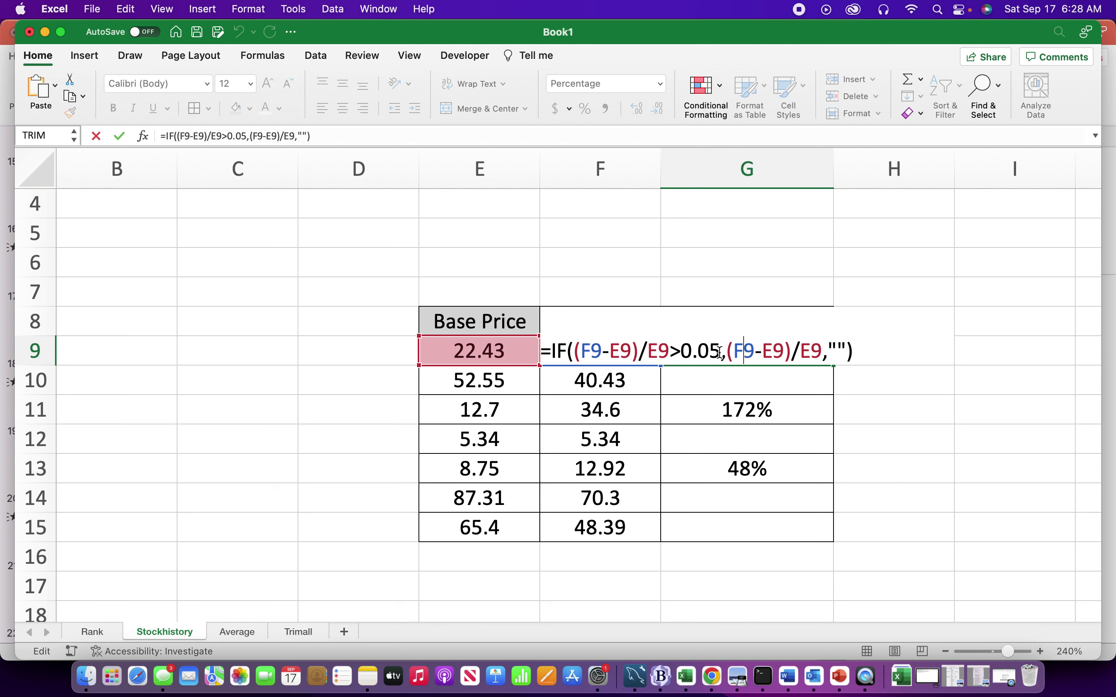
left_click(720, 352)
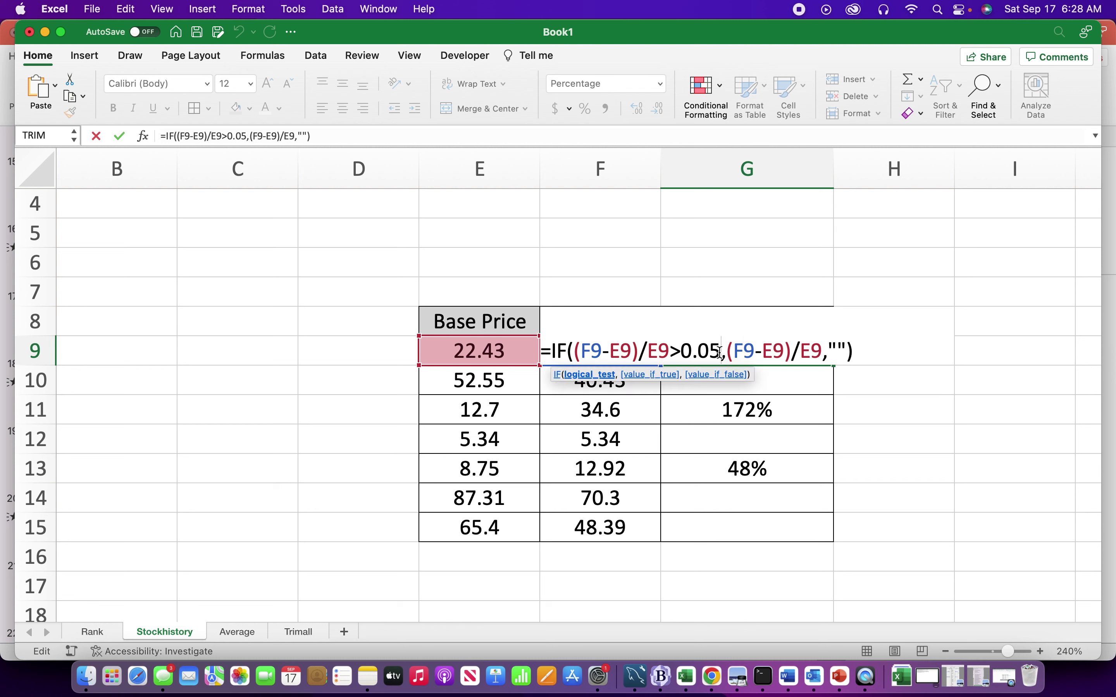
key("BackSpace")
key("BackSpace")
key("BackSpace")
key("BackSpace")
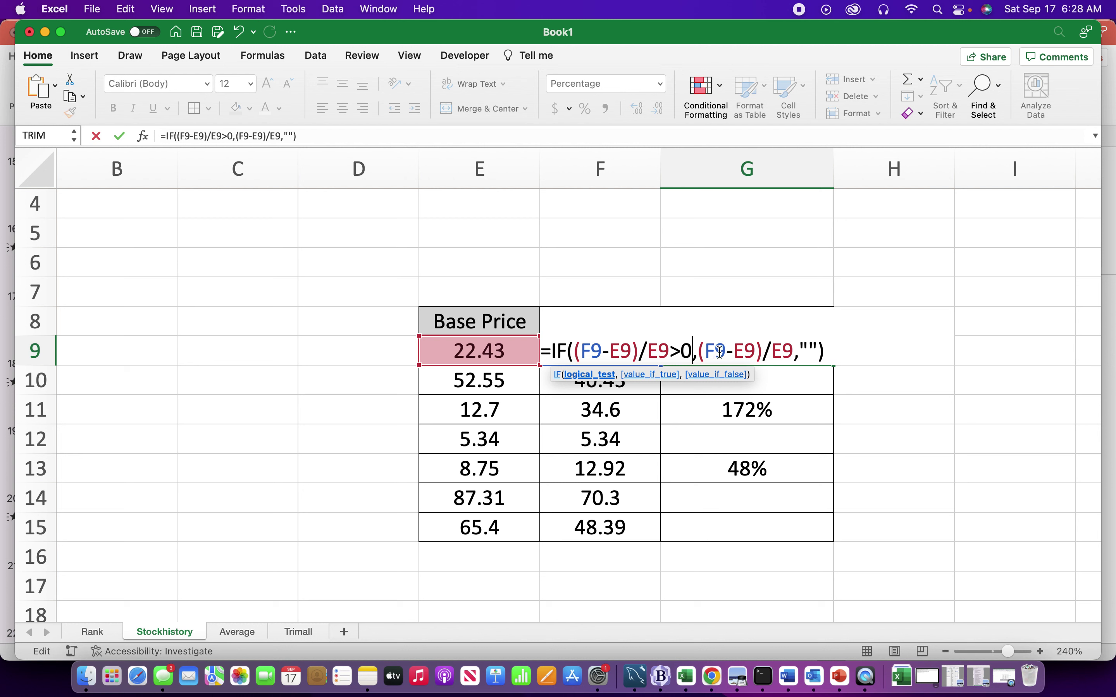
left_click(730, 263)
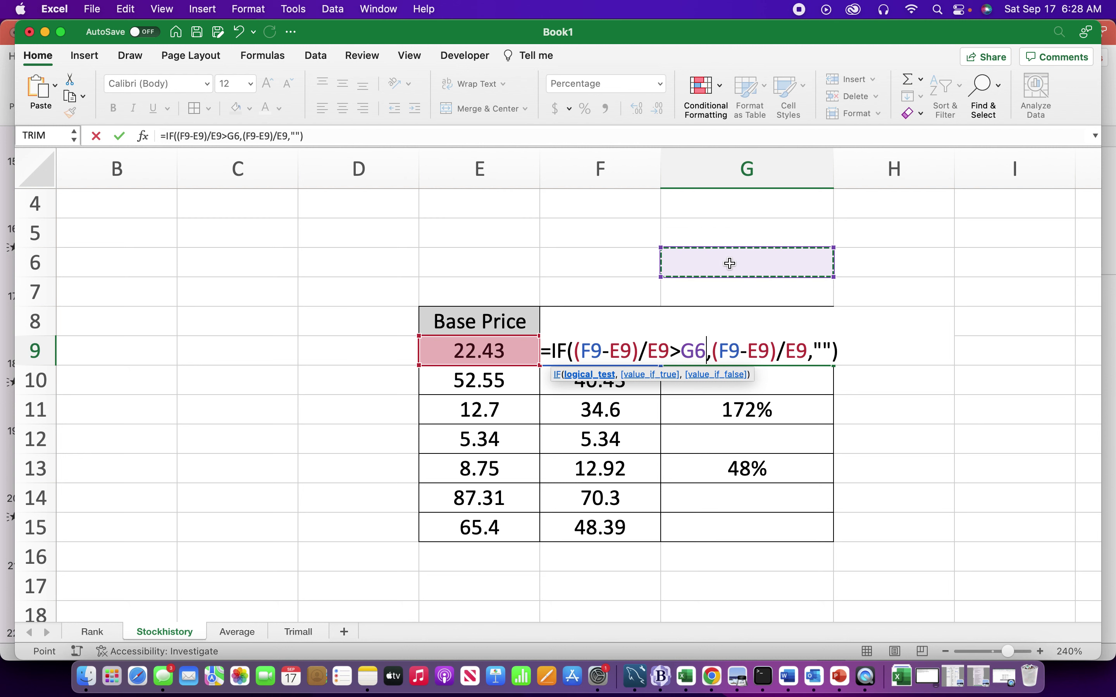
key("Return")
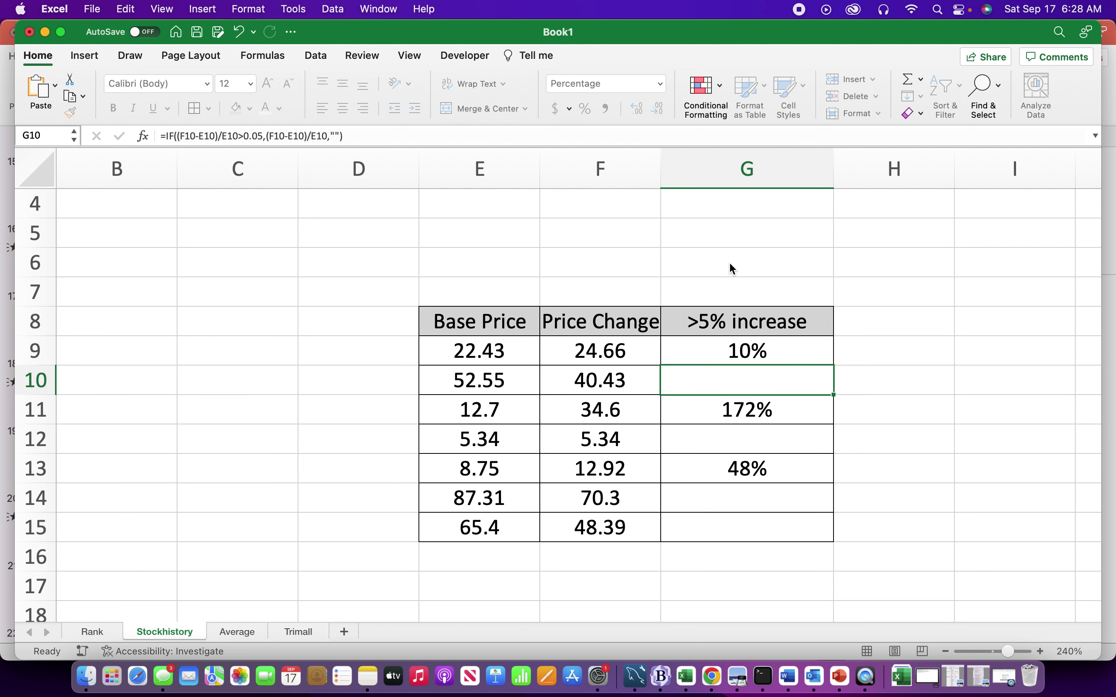
left_click(776, 354)
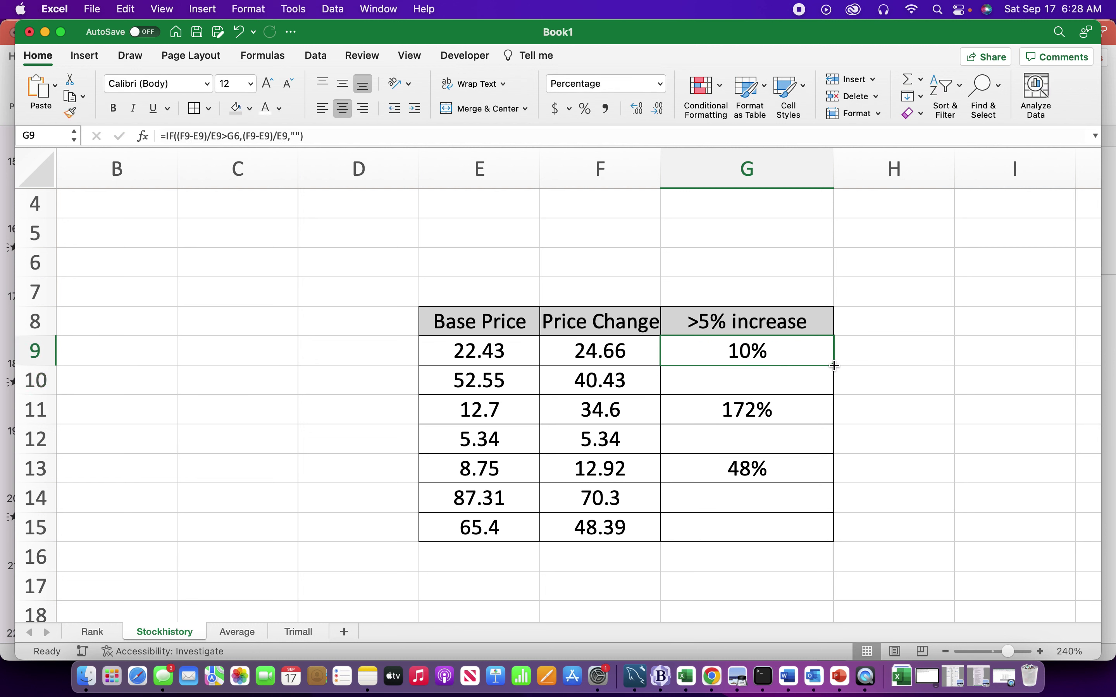
left_click_drag(834, 366, 810, 535)
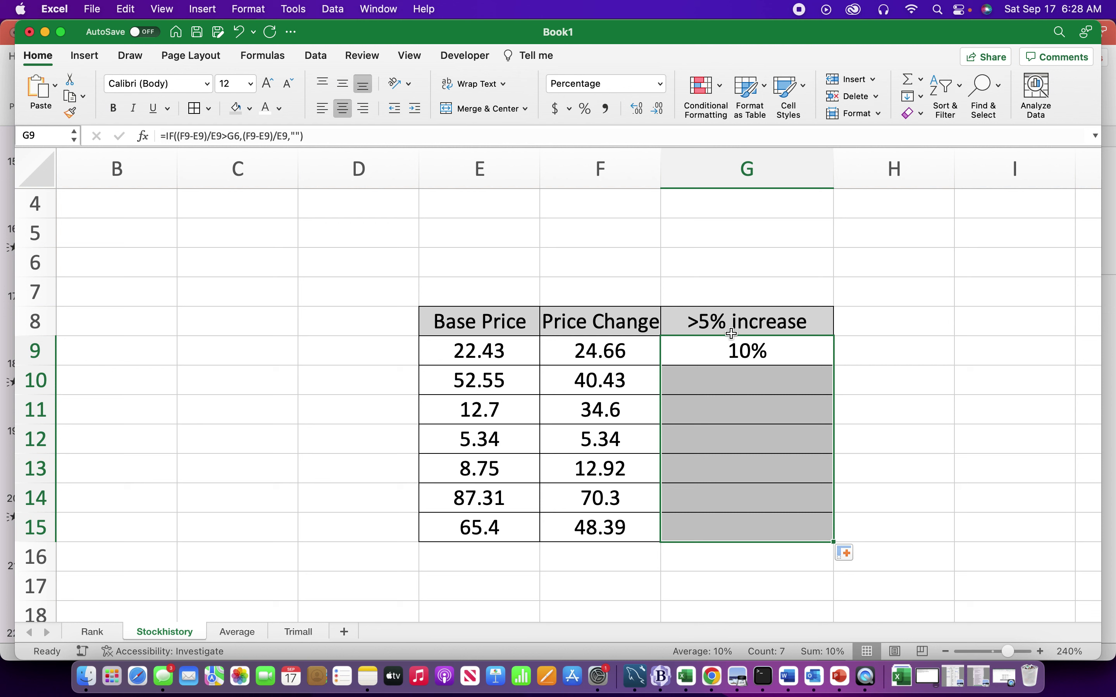
Enter .05 as the threshold in G6
left_click(732, 261)
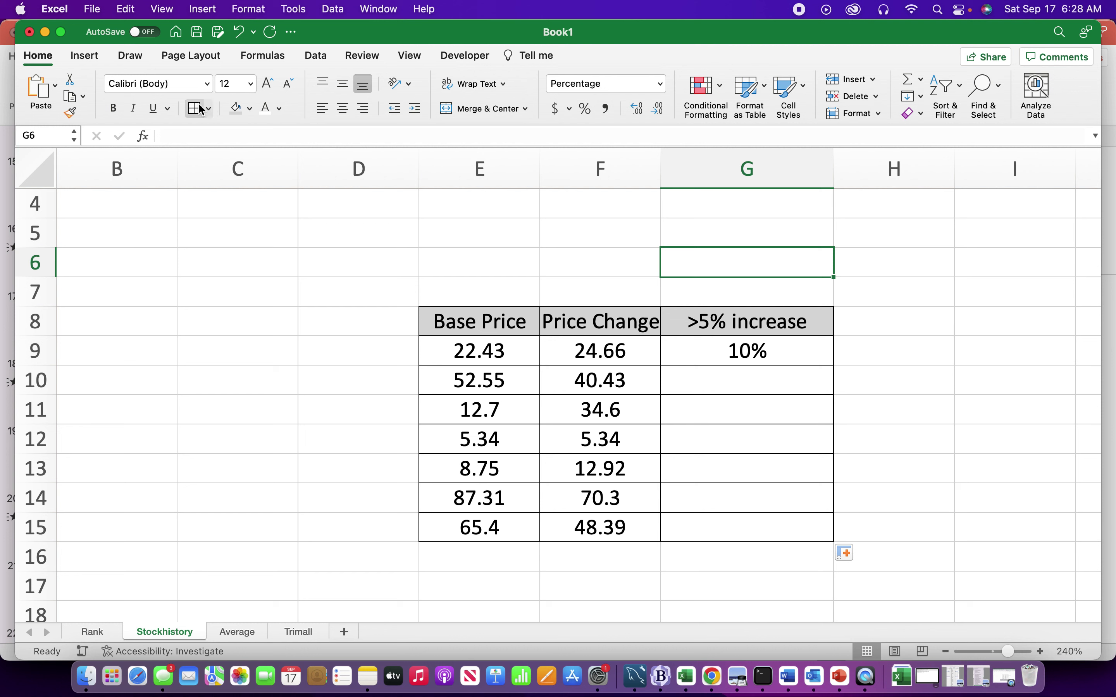
left_click(707, 289)
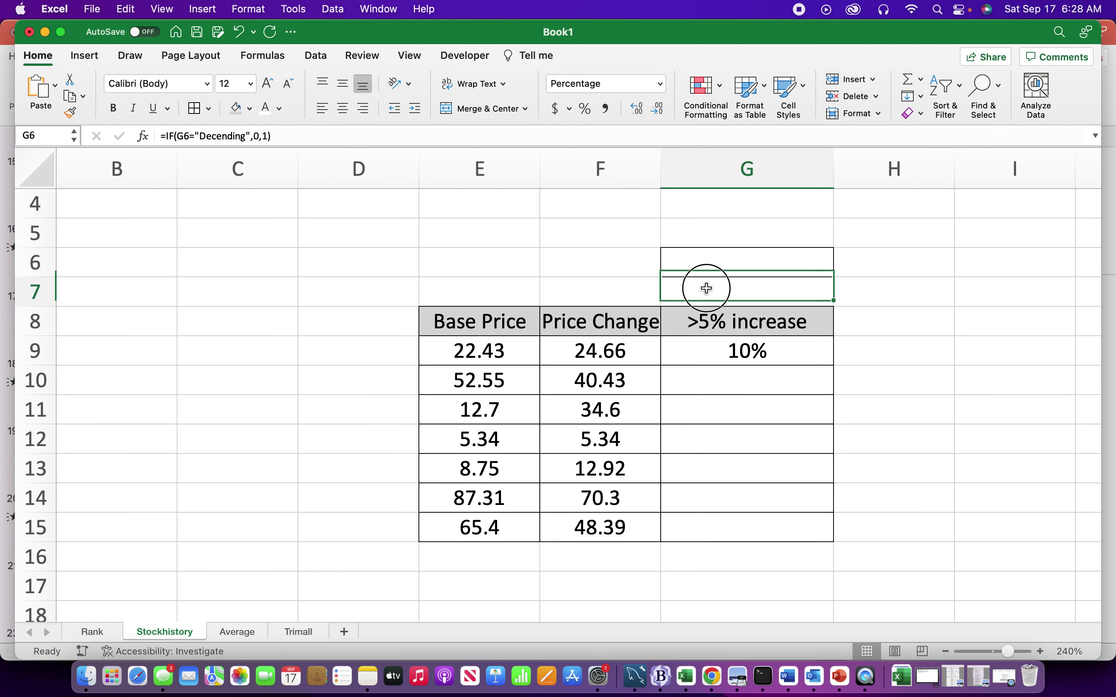
left_click(723, 258)
type(".05")
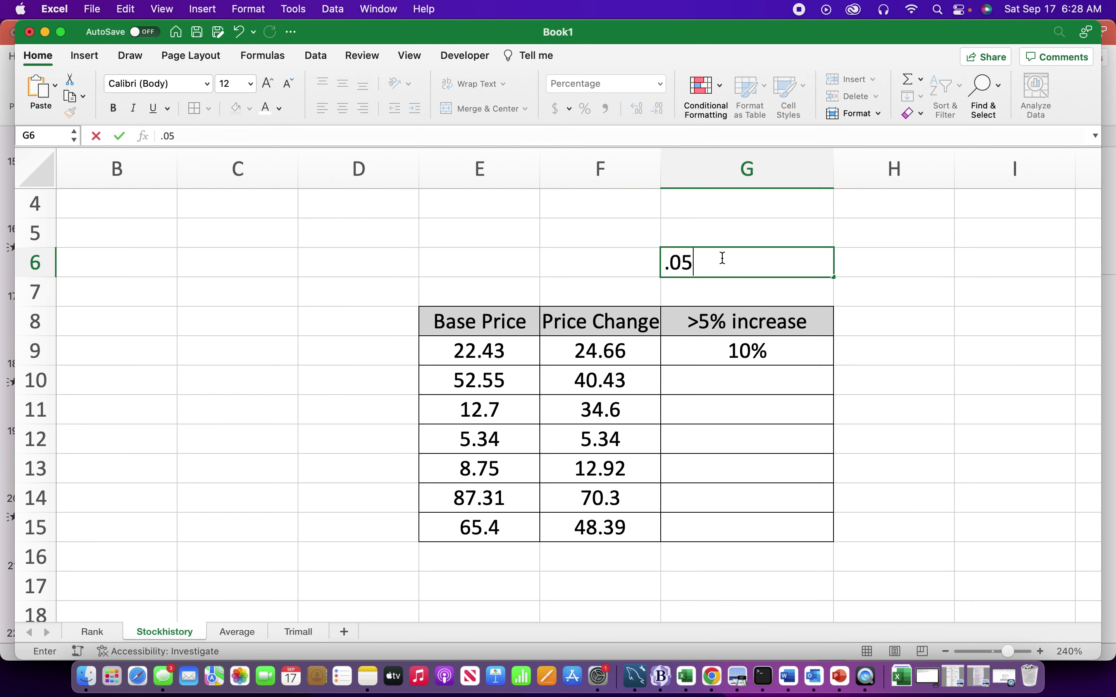
key("Return")
Change G9's G6 reference to the absolute $G$6
left_click(743, 351)
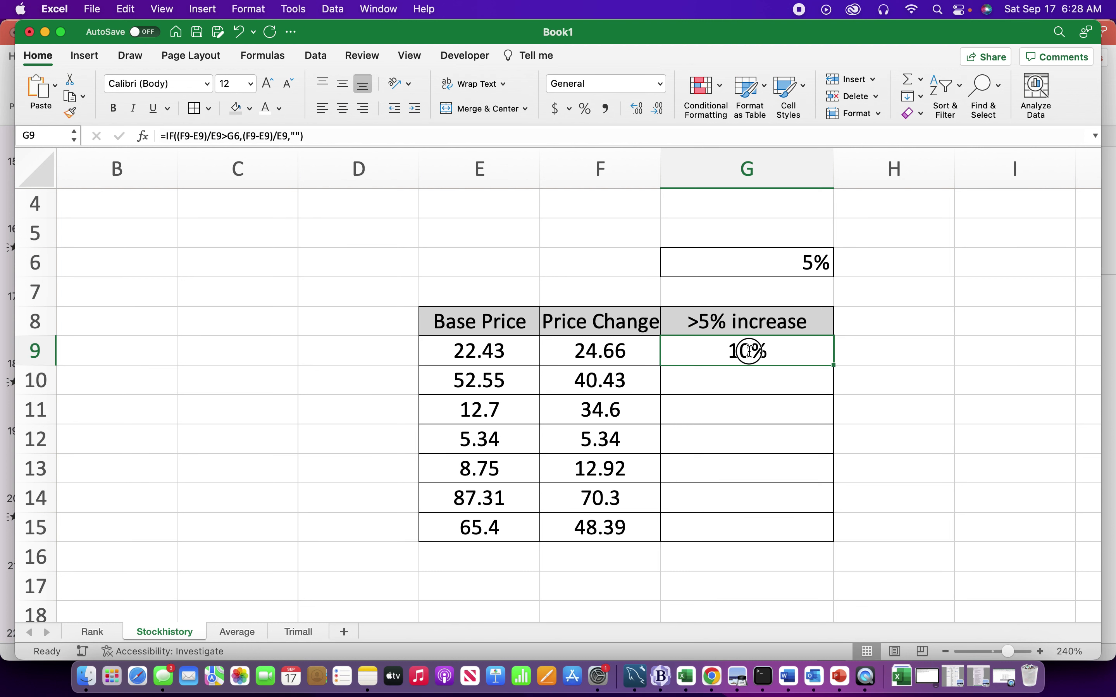
double_click(749, 350)
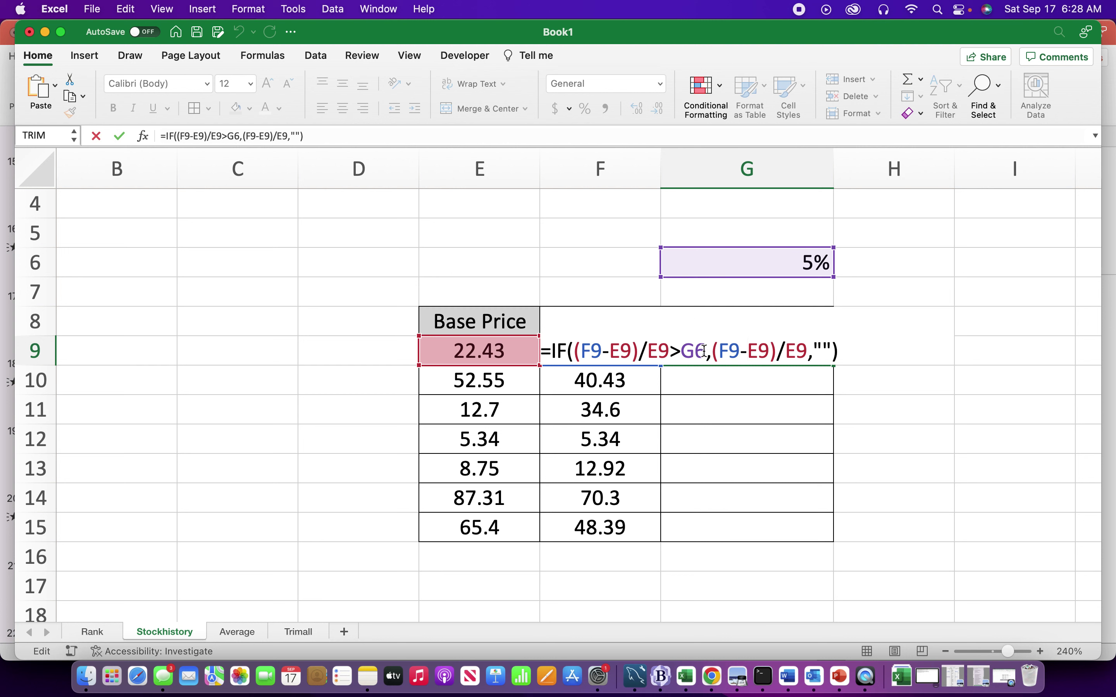
left_click(704, 351)
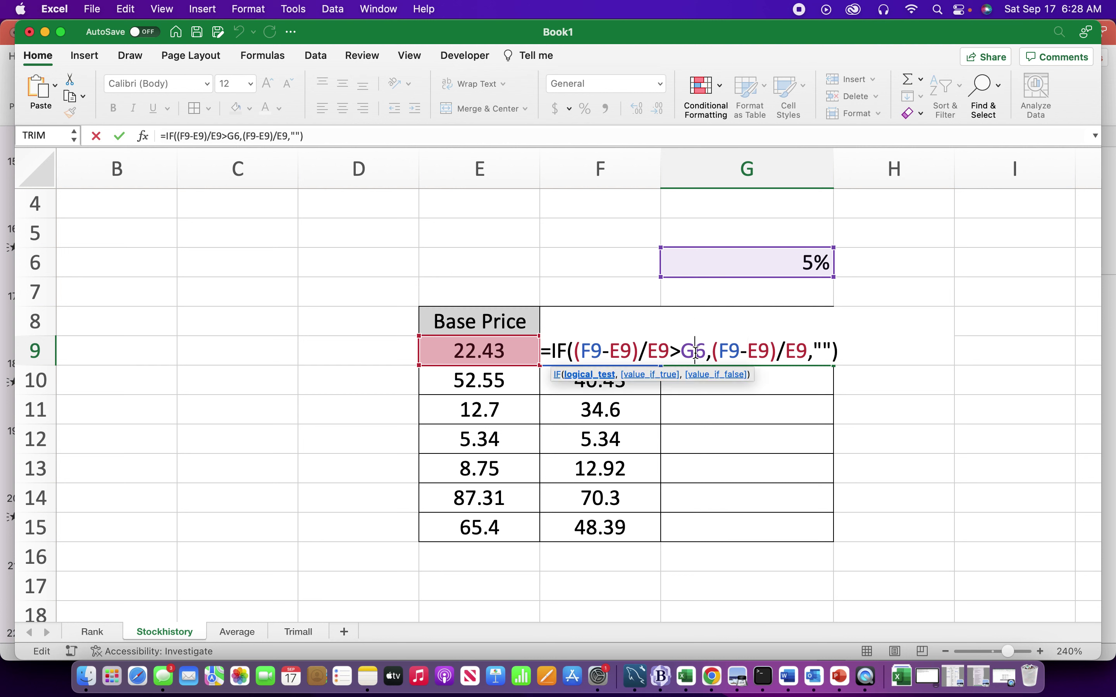
left_click_drag(706, 352, 681, 353)
key("F4")
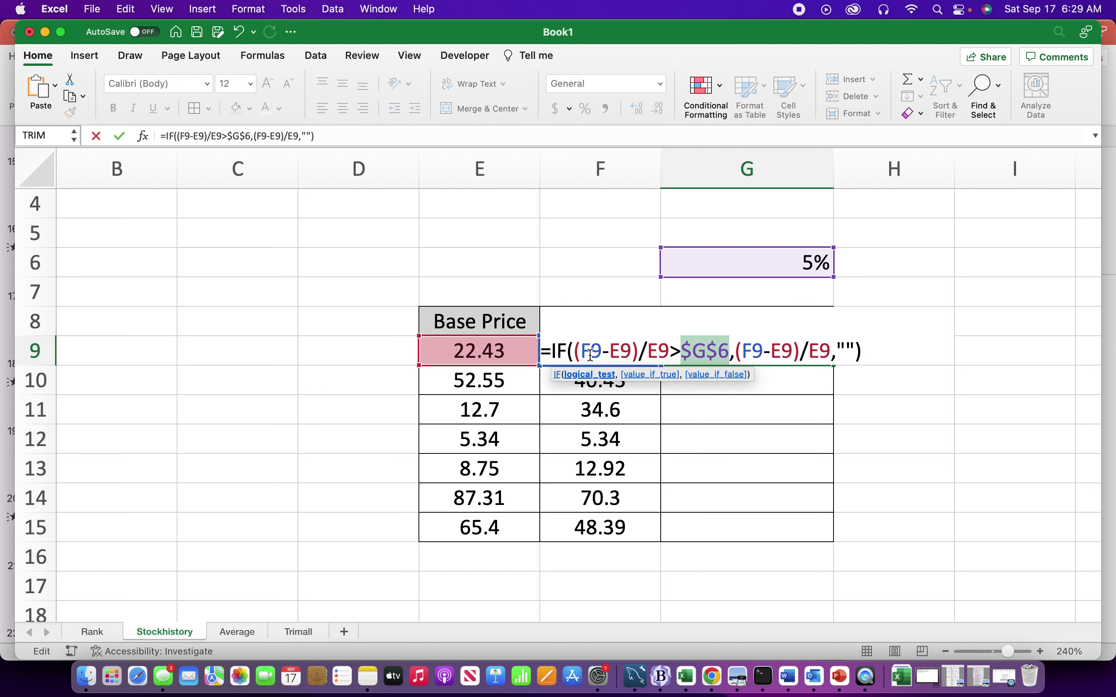
left_click(862, 351)
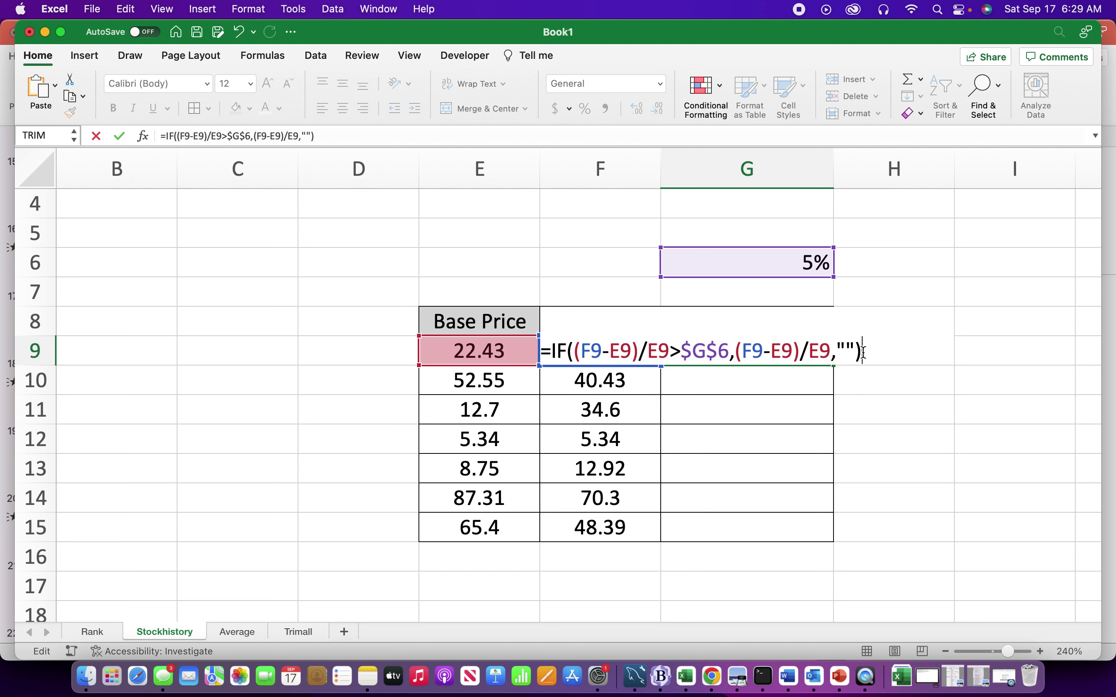
key("Return")
Copy G9's updated formula down to G15
left_click(797, 349)
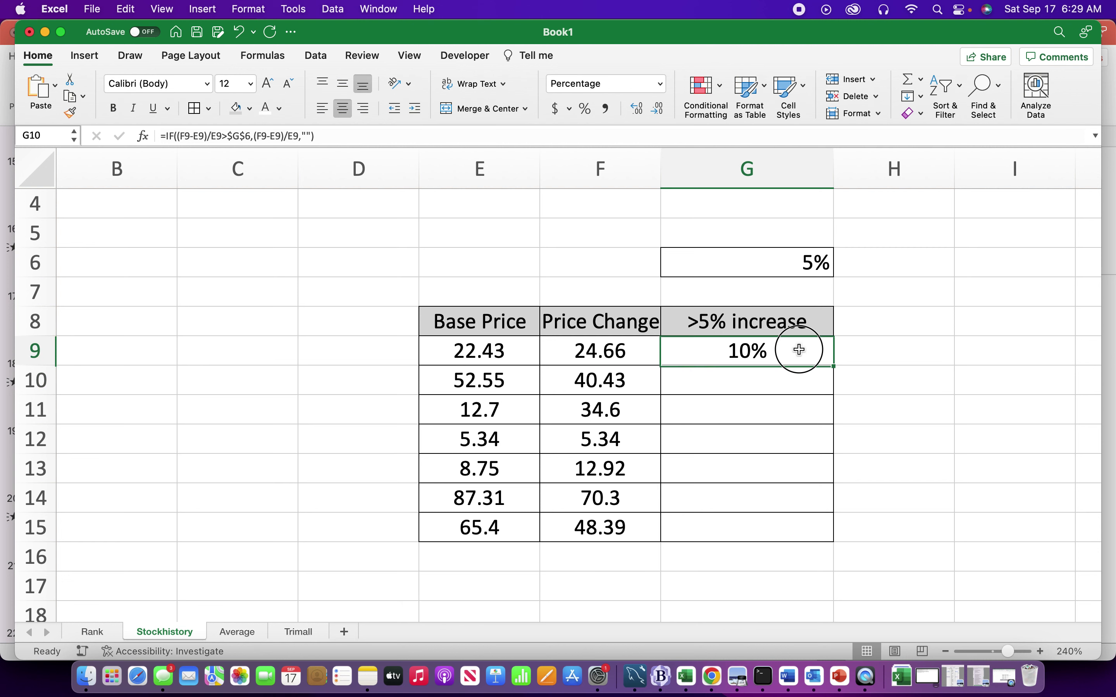
double_click(834, 364)
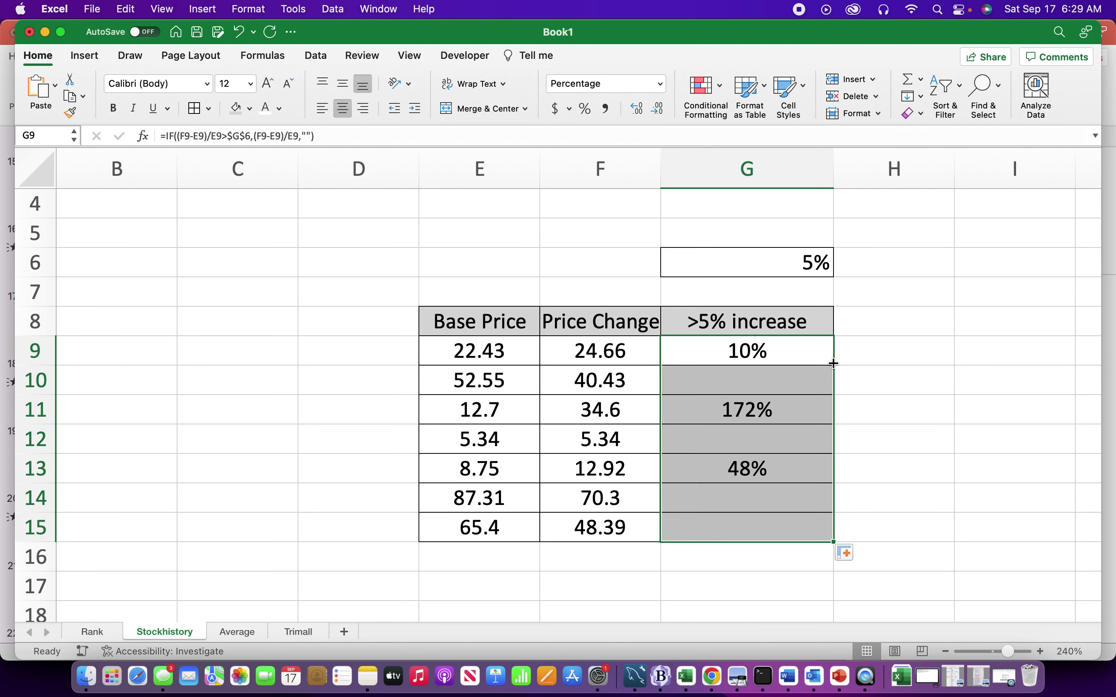
left_click(798, 353)
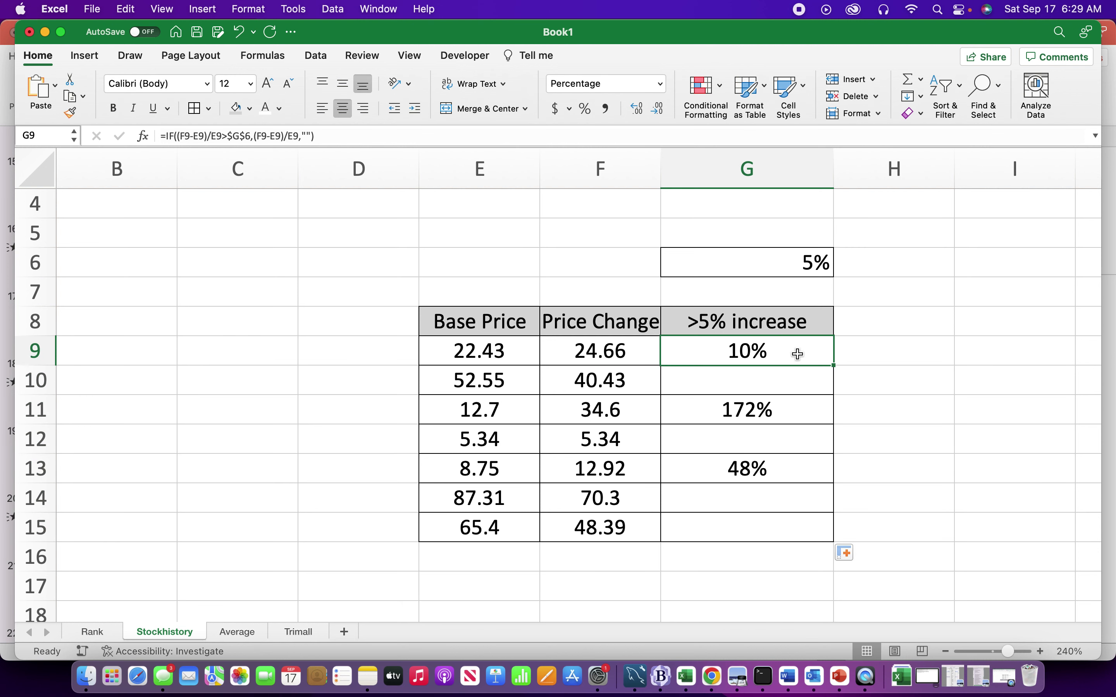
Set the G6 threshold to -25%
left_click(793, 264)
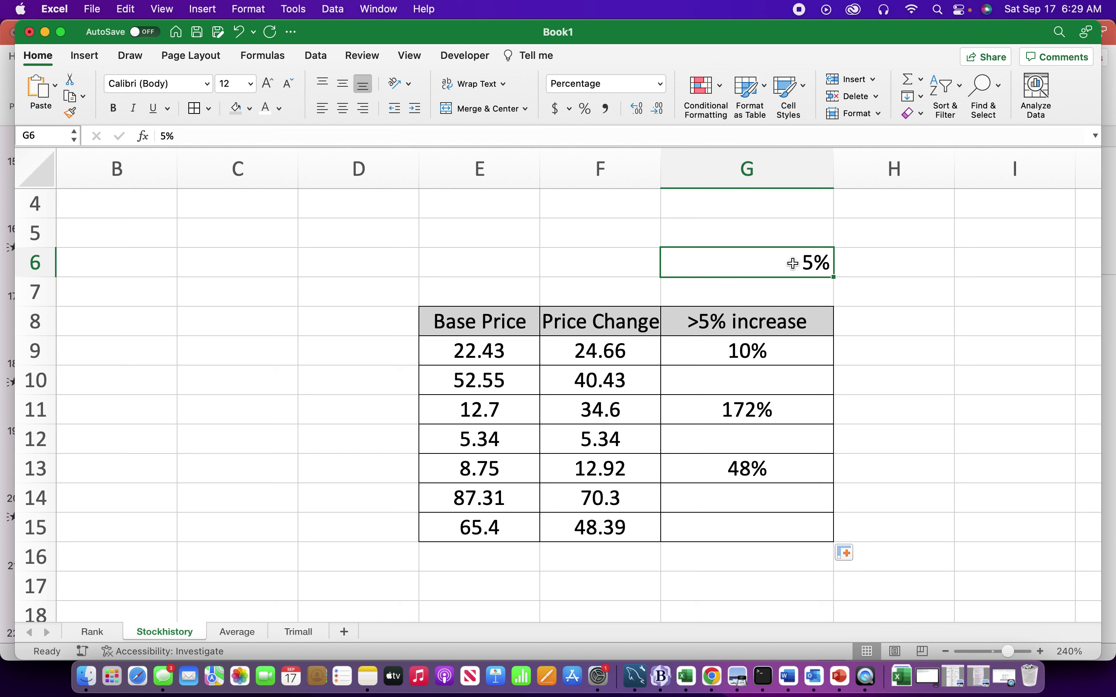
key("BackSpace")
type("-25")
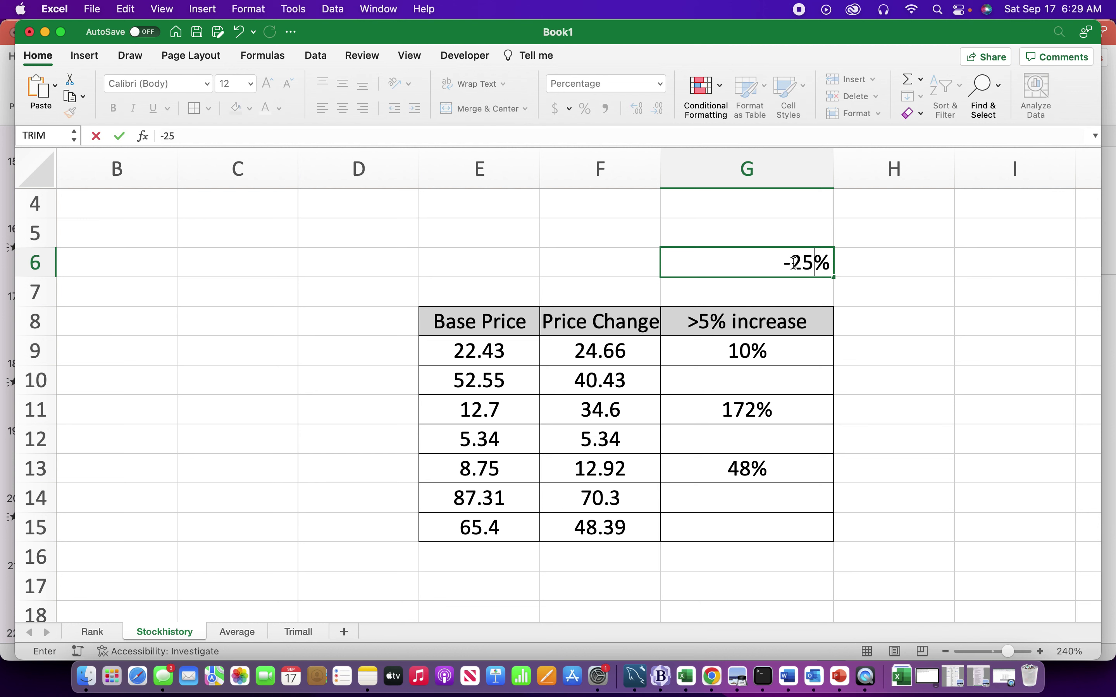
key("Return")
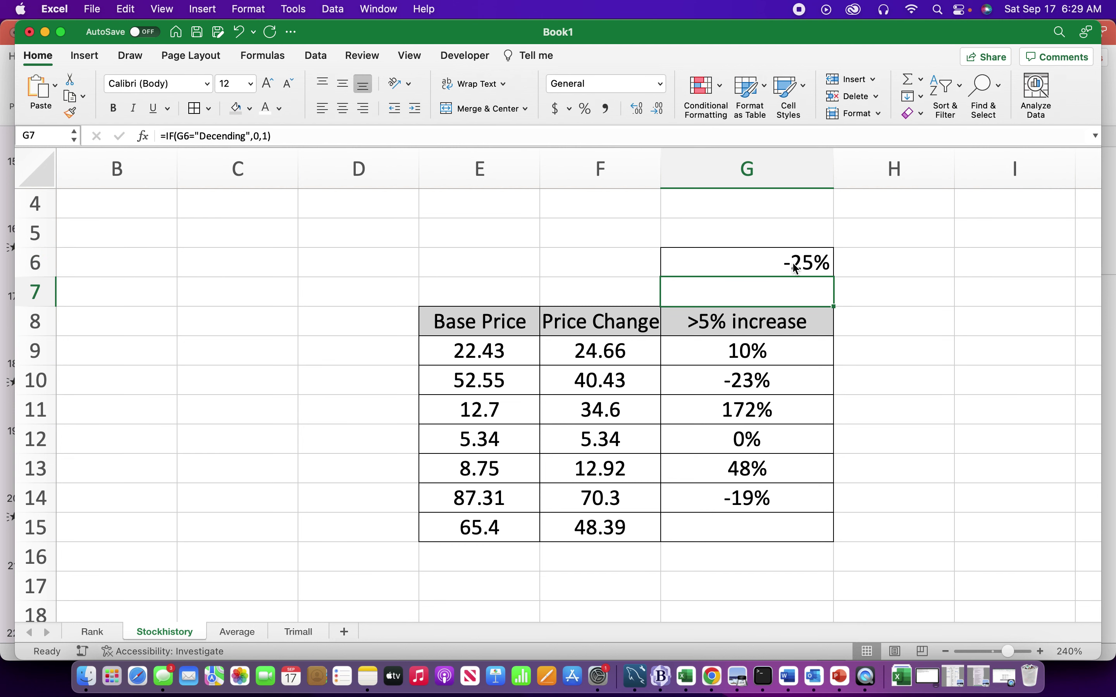
key("Return")
Try G6 thresholds of 0, 15 and finally 50
left_click(796, 267)
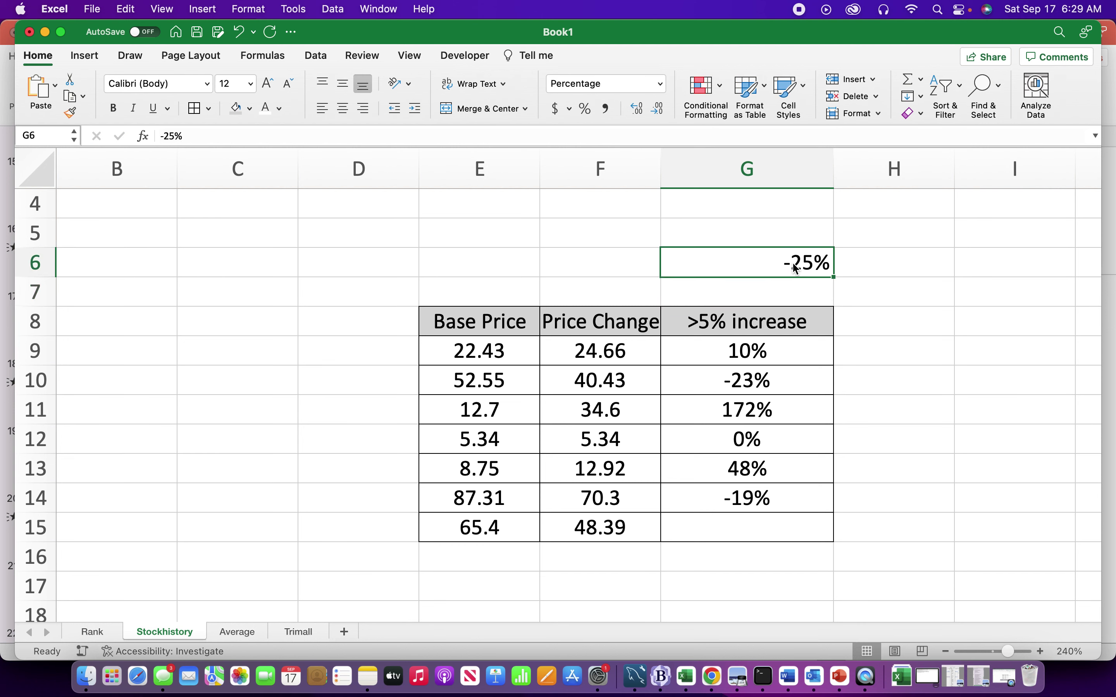
type("0")
key("Return")
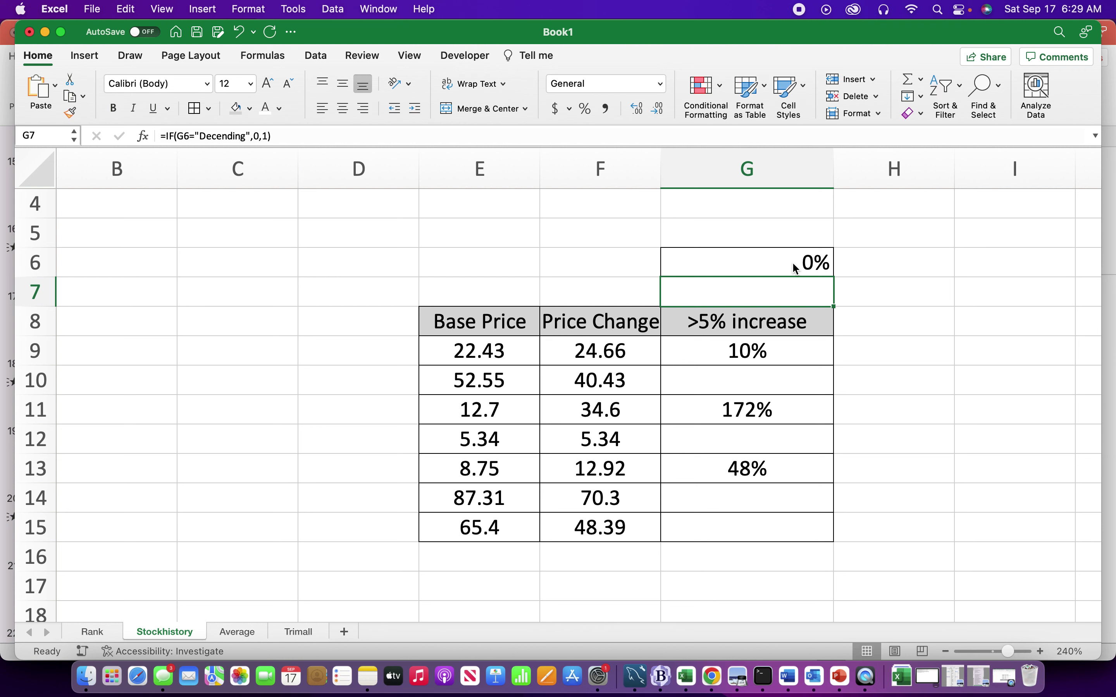
type("15")
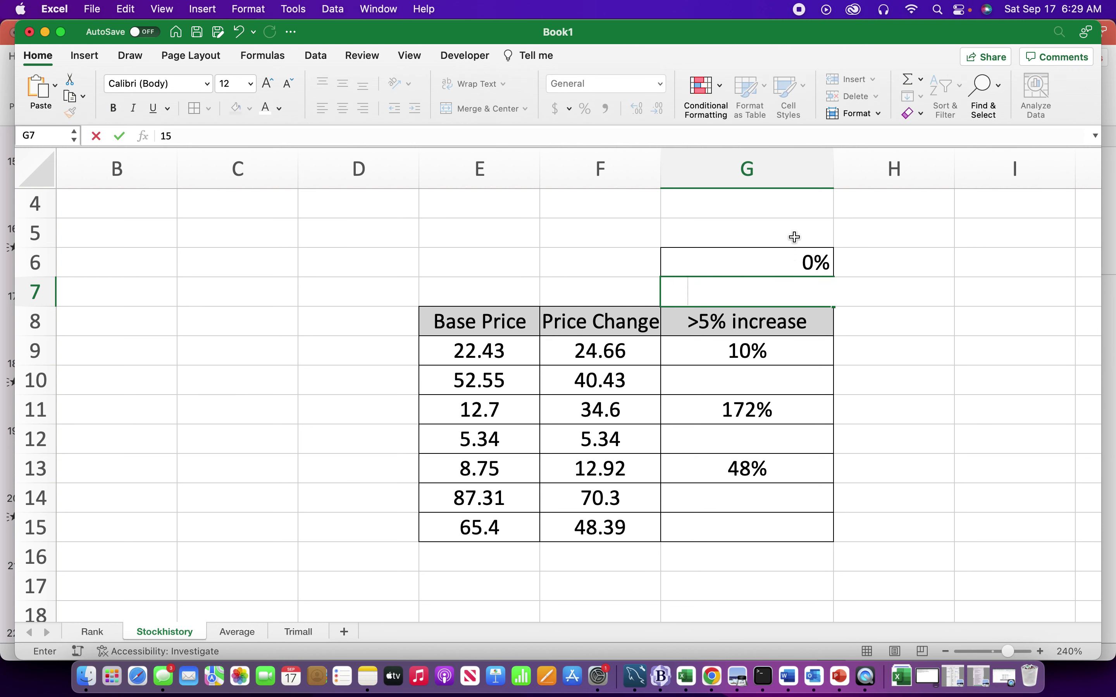
key("Escape")
left_click(791, 256)
type("1")
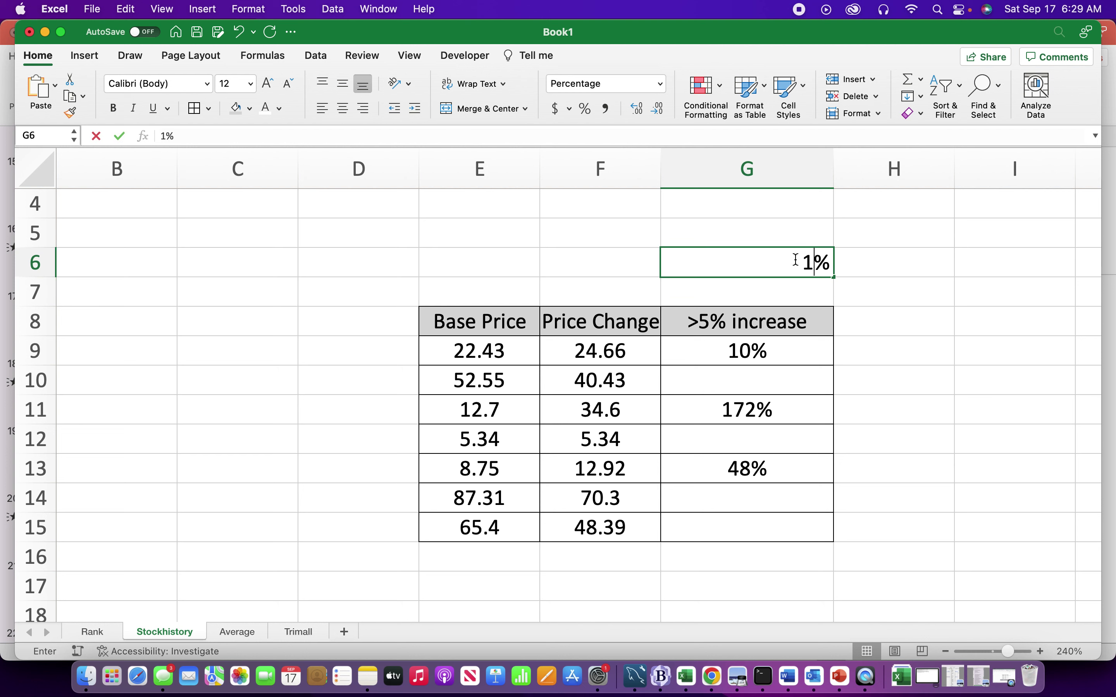
type("5")
key("Return")
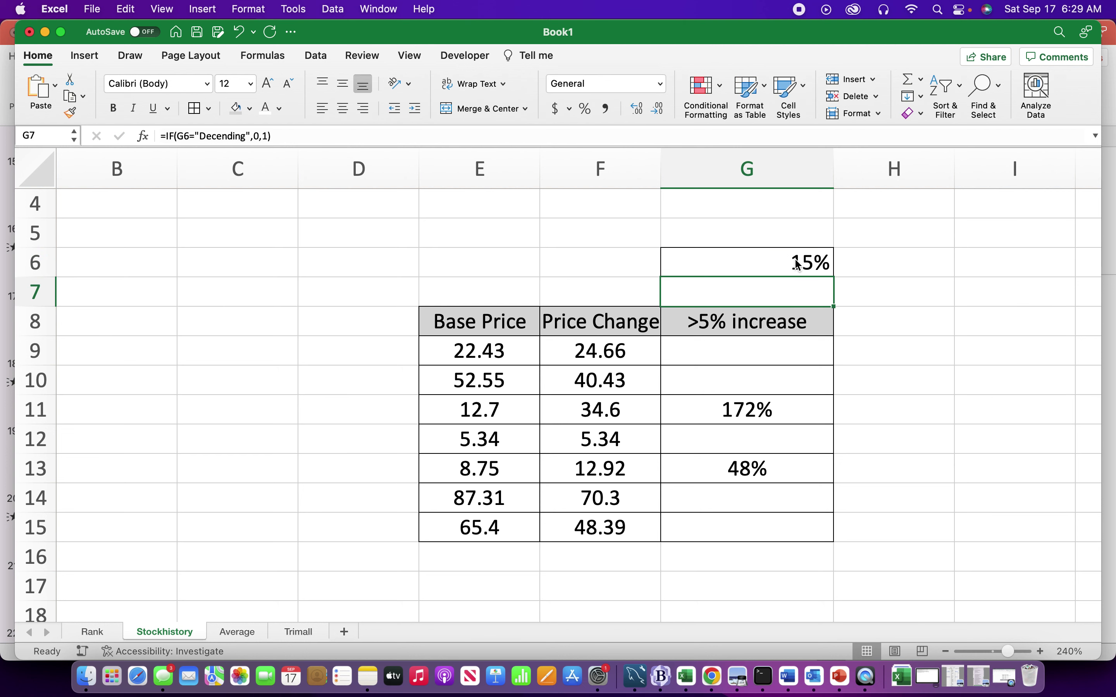
left_click(790, 261)
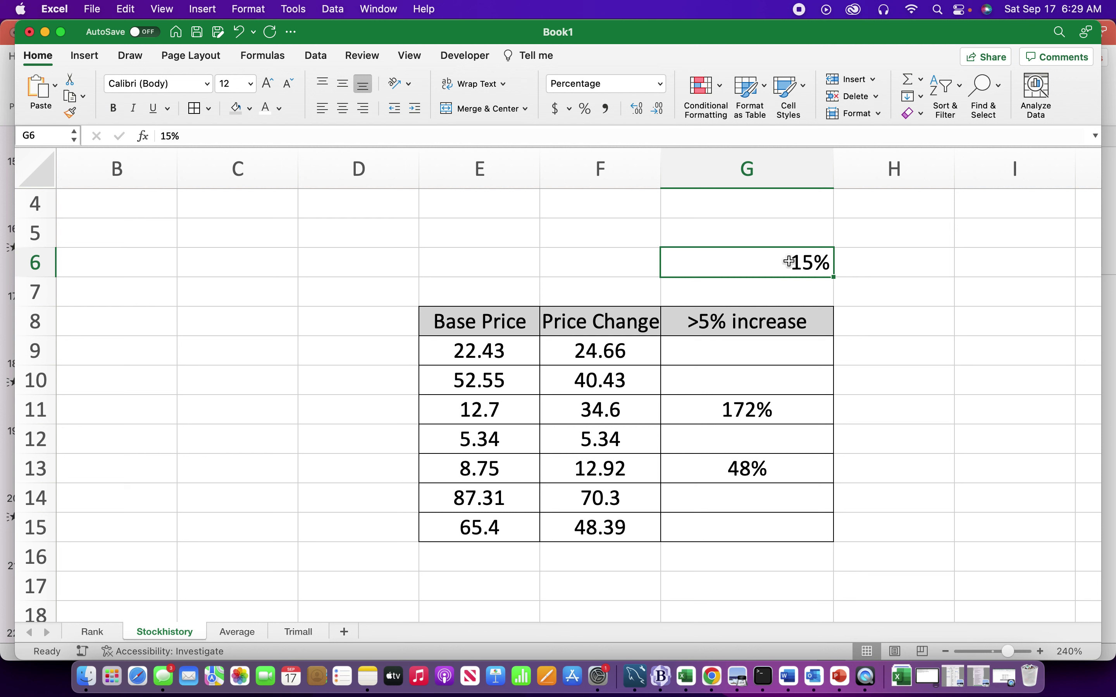
type("50")
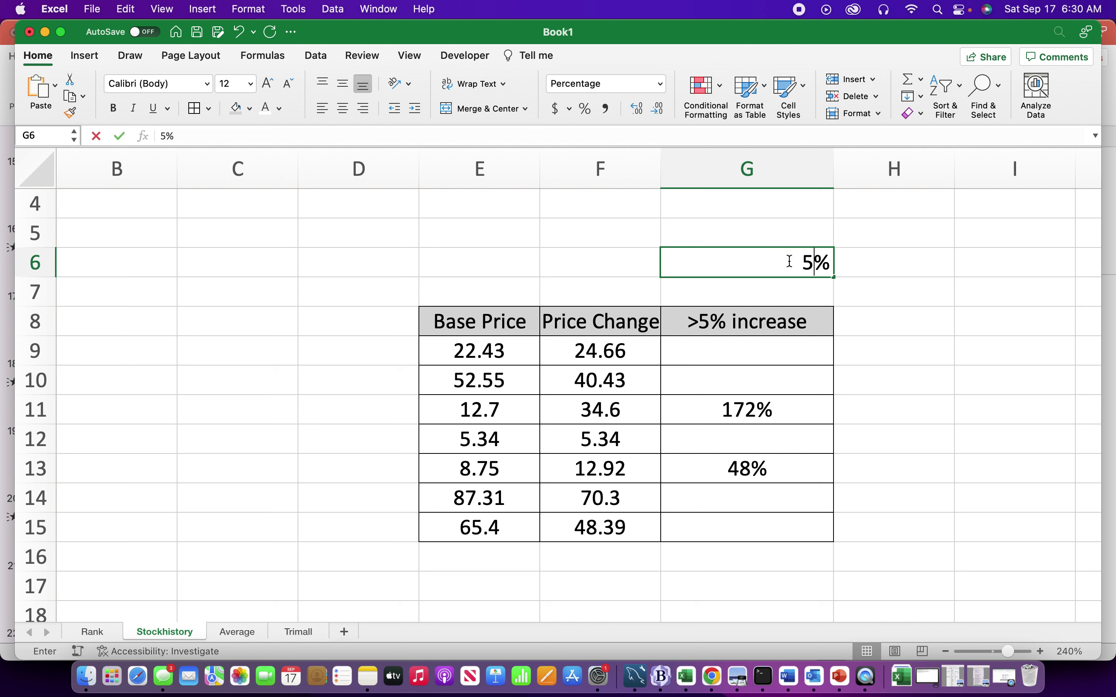
key("Return")
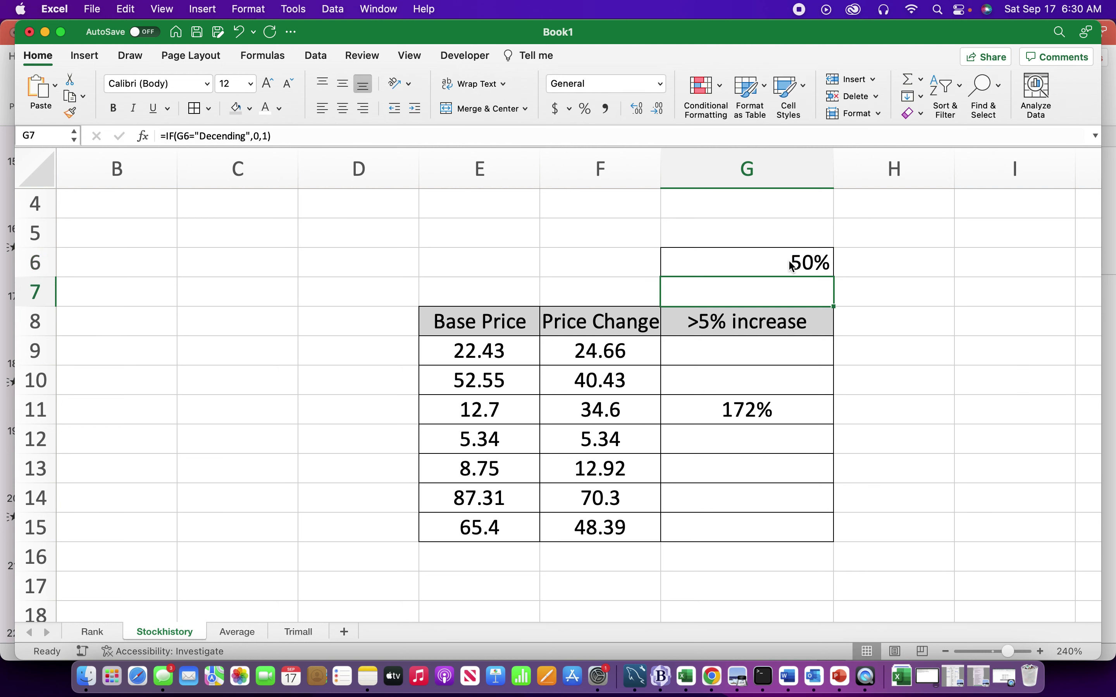
left_click(867, 294)
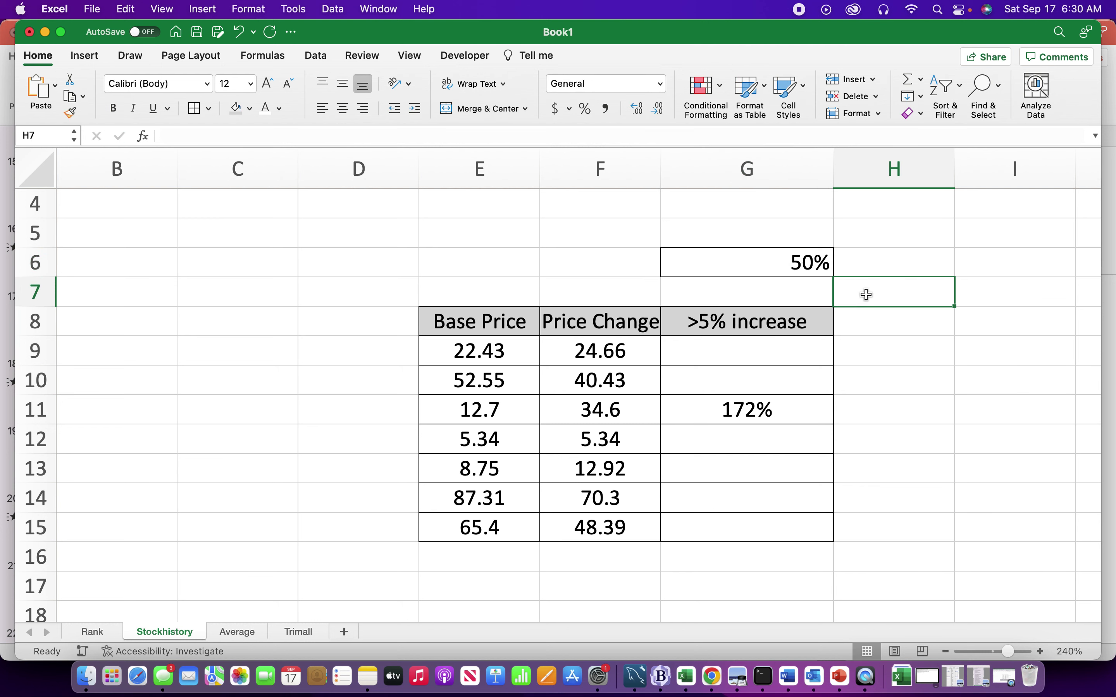
Inspect the formulas in the results range G9:G15
left_click(712, 350)
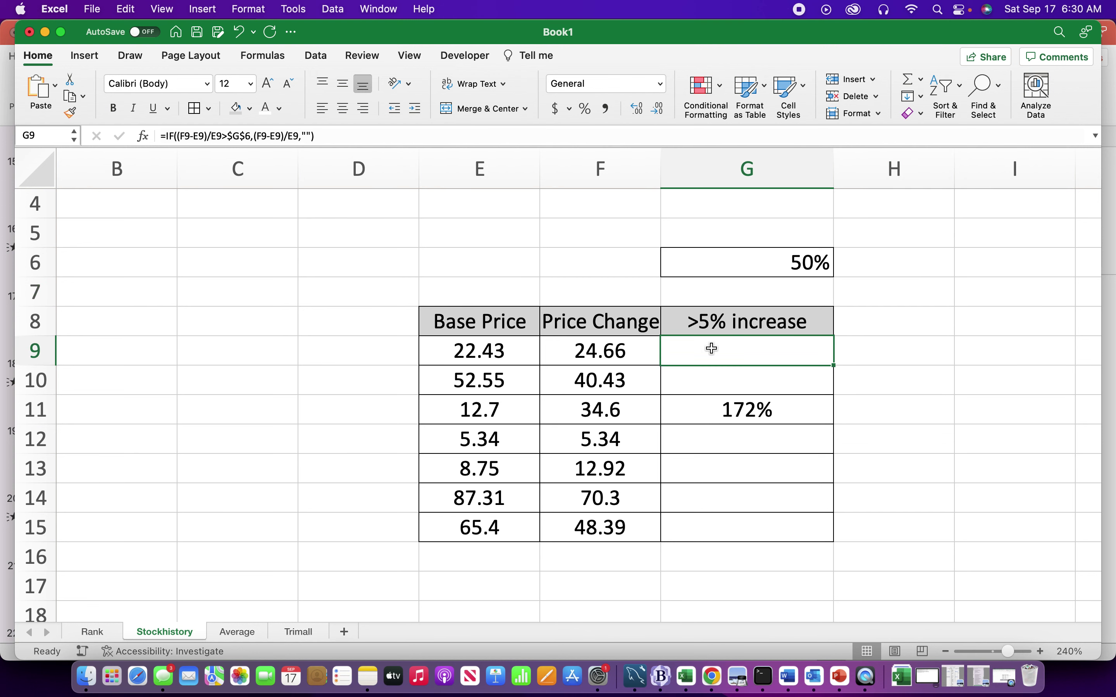
left_click_drag(713, 349, 712, 529)
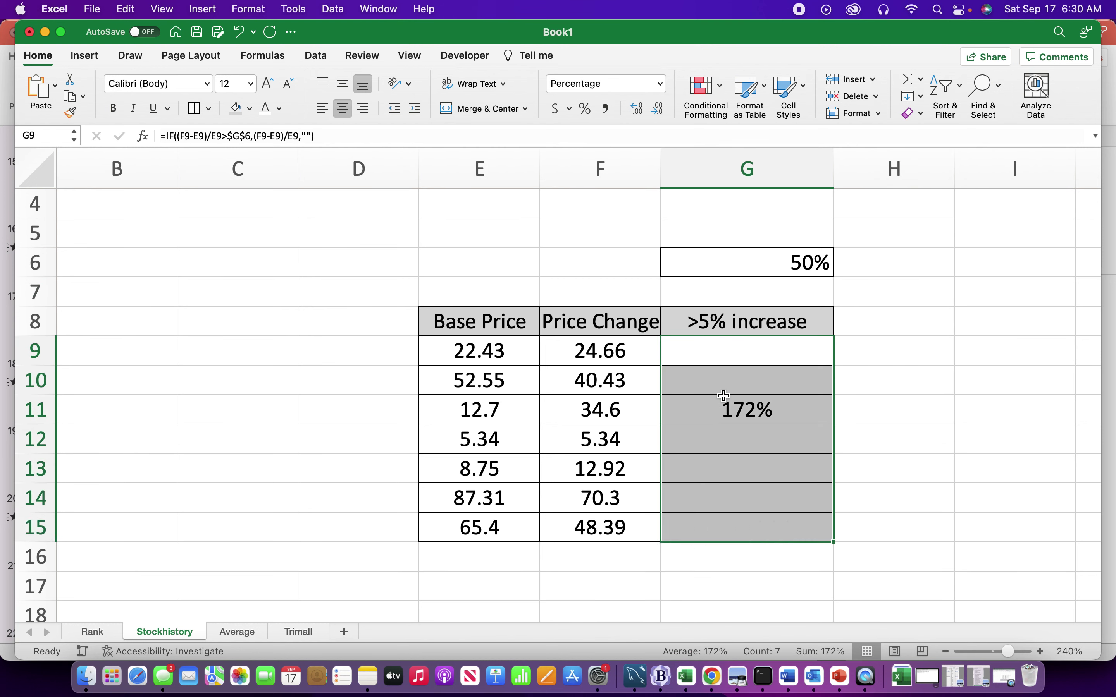
left_click(723, 380)
left_click(708, 346)
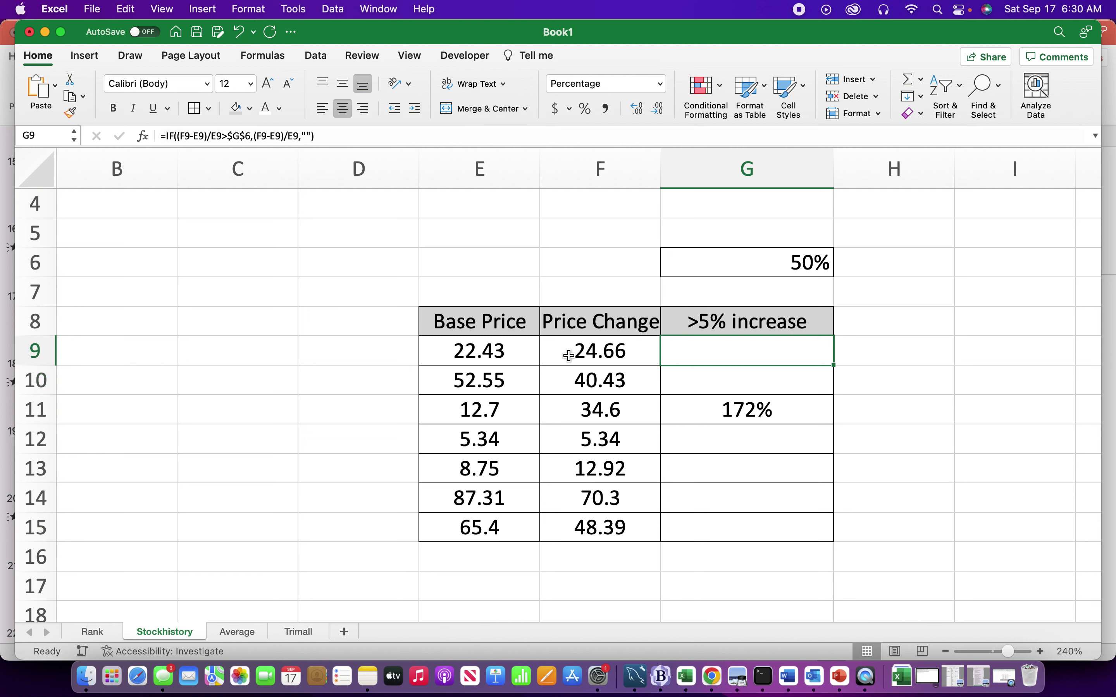
Clear the values 48.39 in F15 and 40.43 in F10, then check G10
left_click(596, 523)
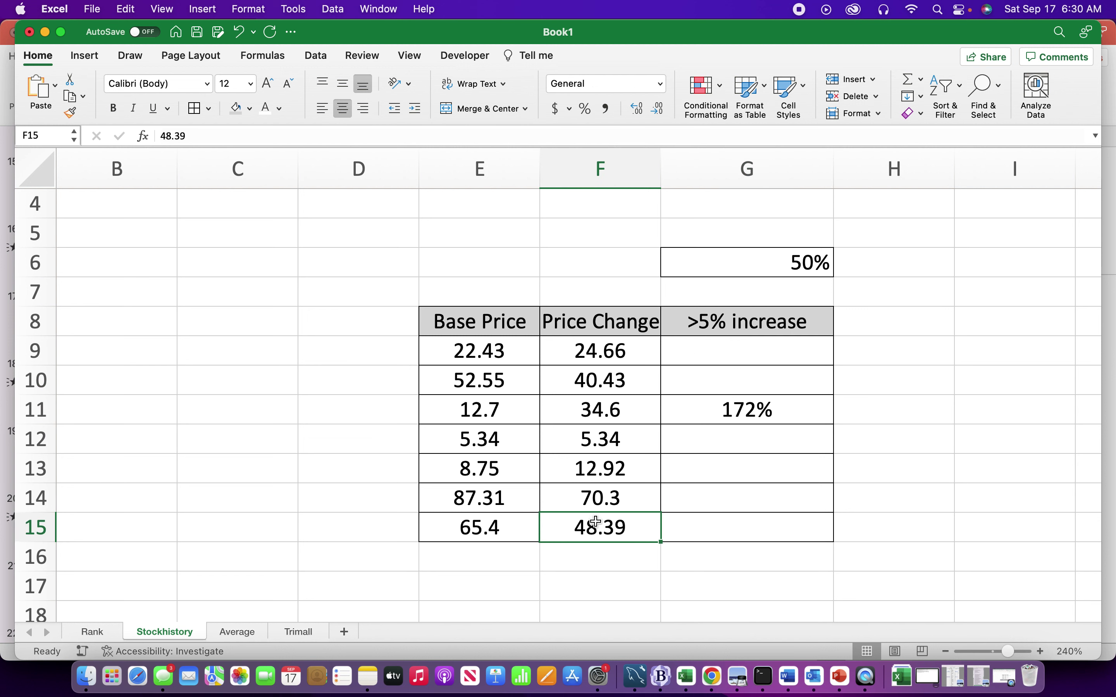
key("BackSpace")
key("Up")
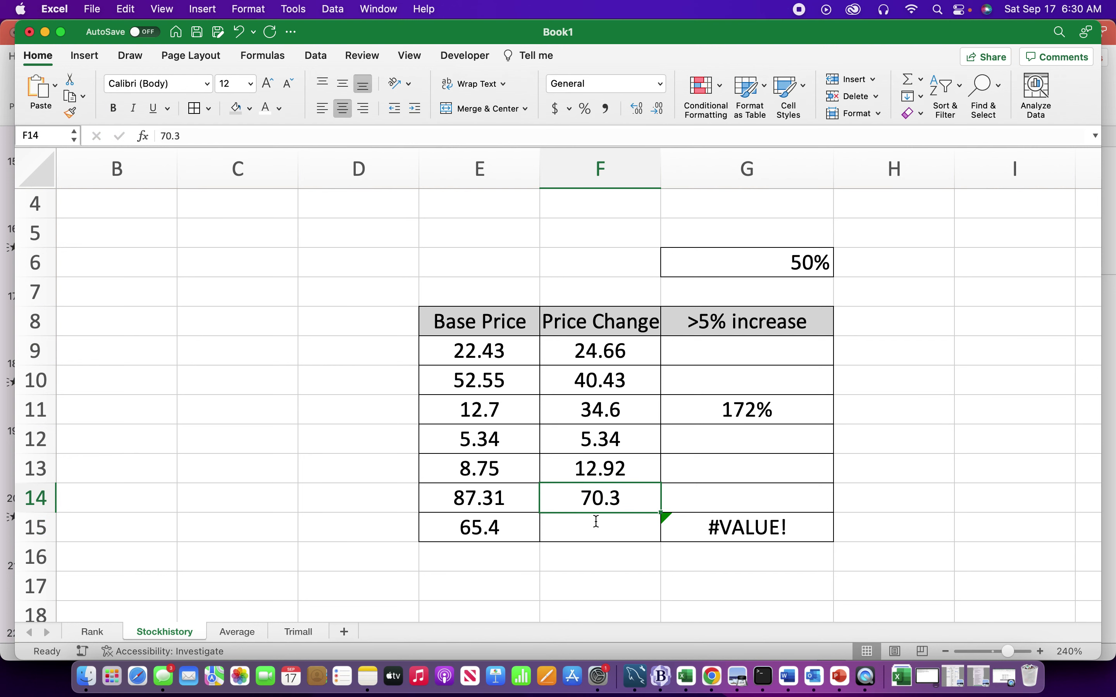
key("Up")
key("Up")
key("Up")
key("Up")
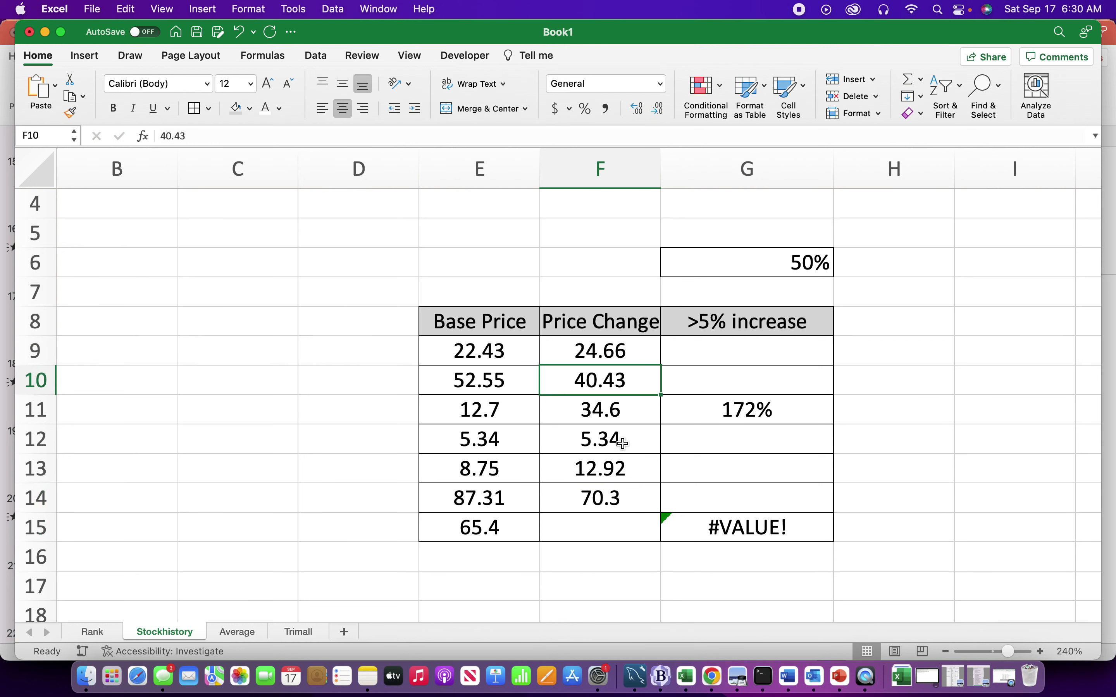
key("Down")
key("Up")
key("BackSpace")
key("Return")
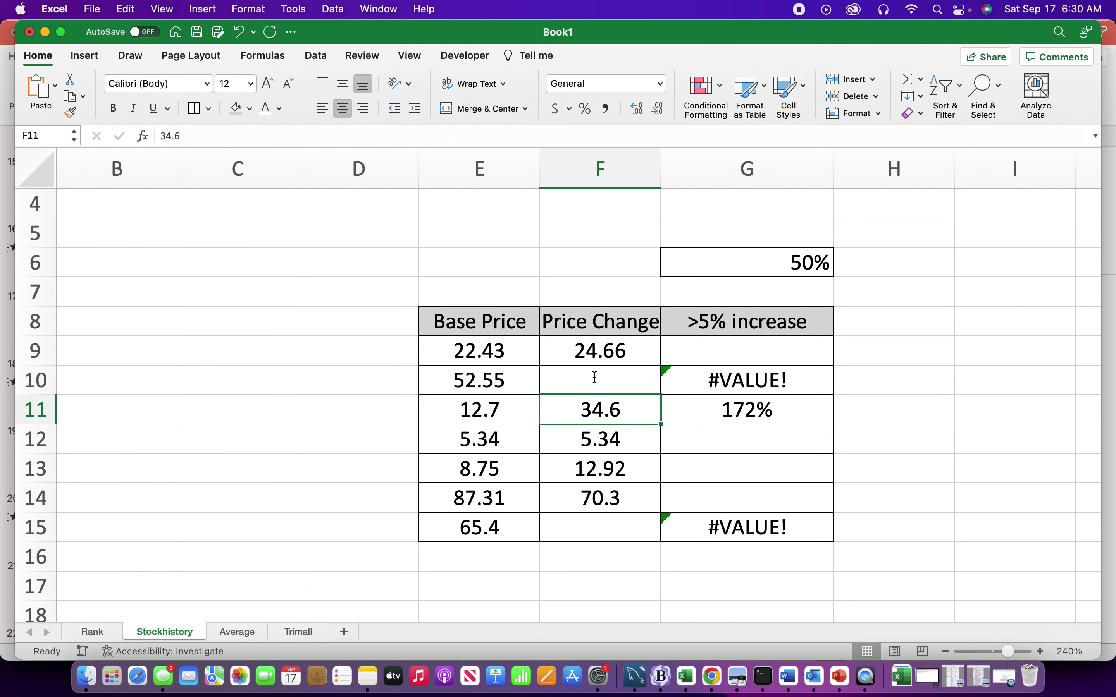
left_click(595, 377)
key("Right")
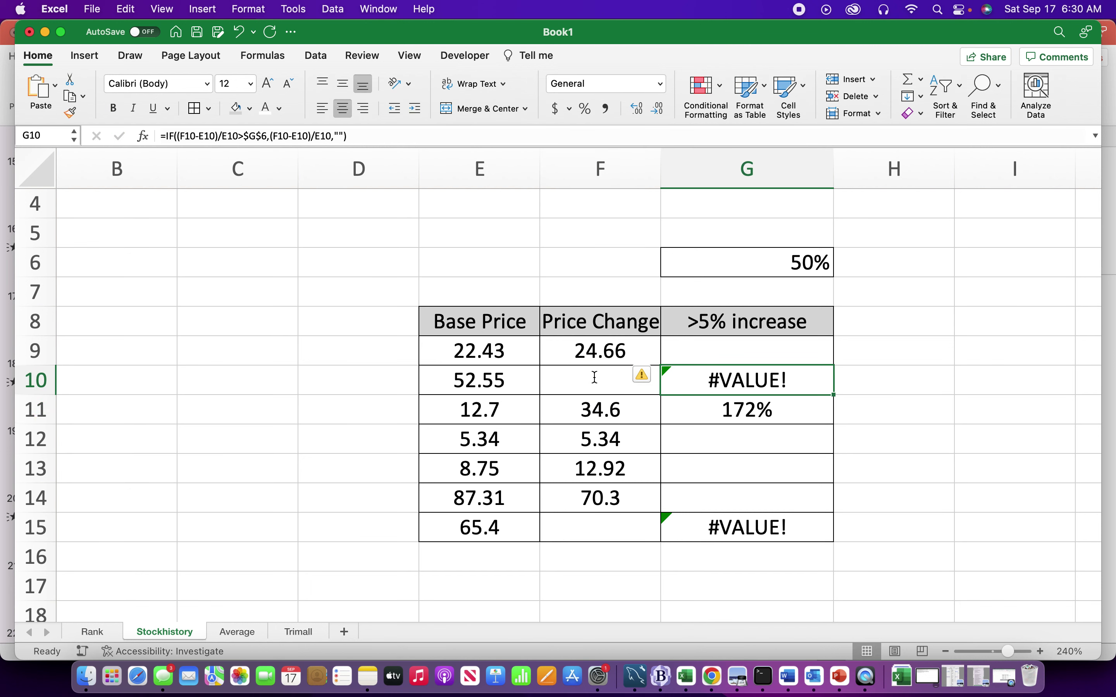
key("Up")
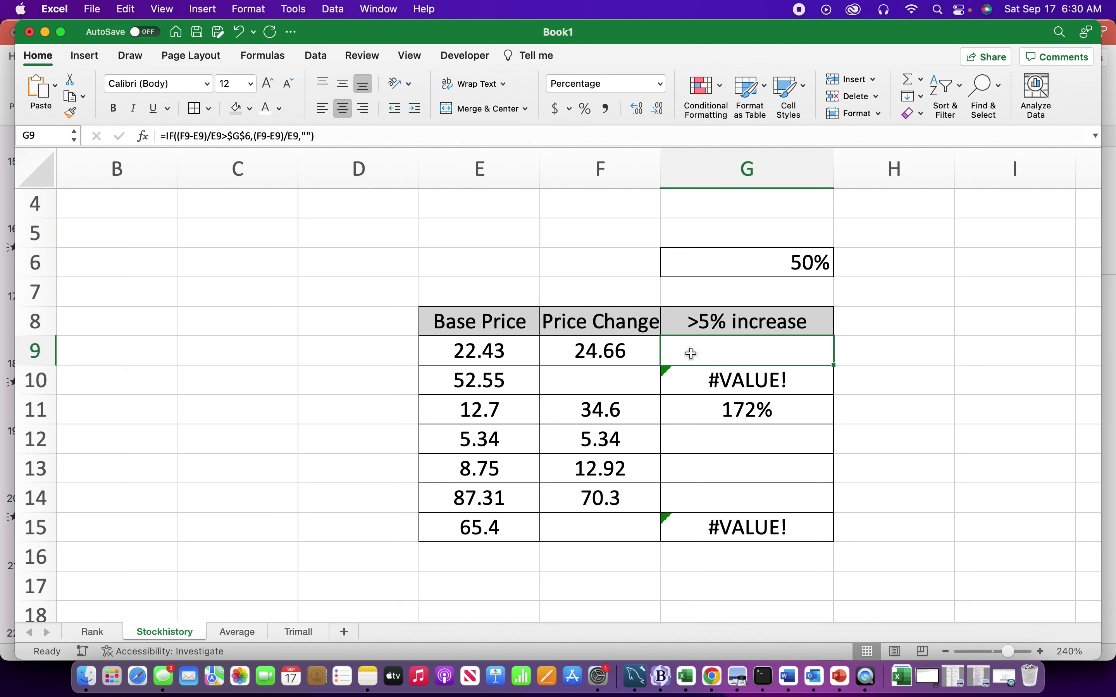
Rewrite G9 as IFERROR(IF(...),"") so errors display as blanks
double_click(692, 354)
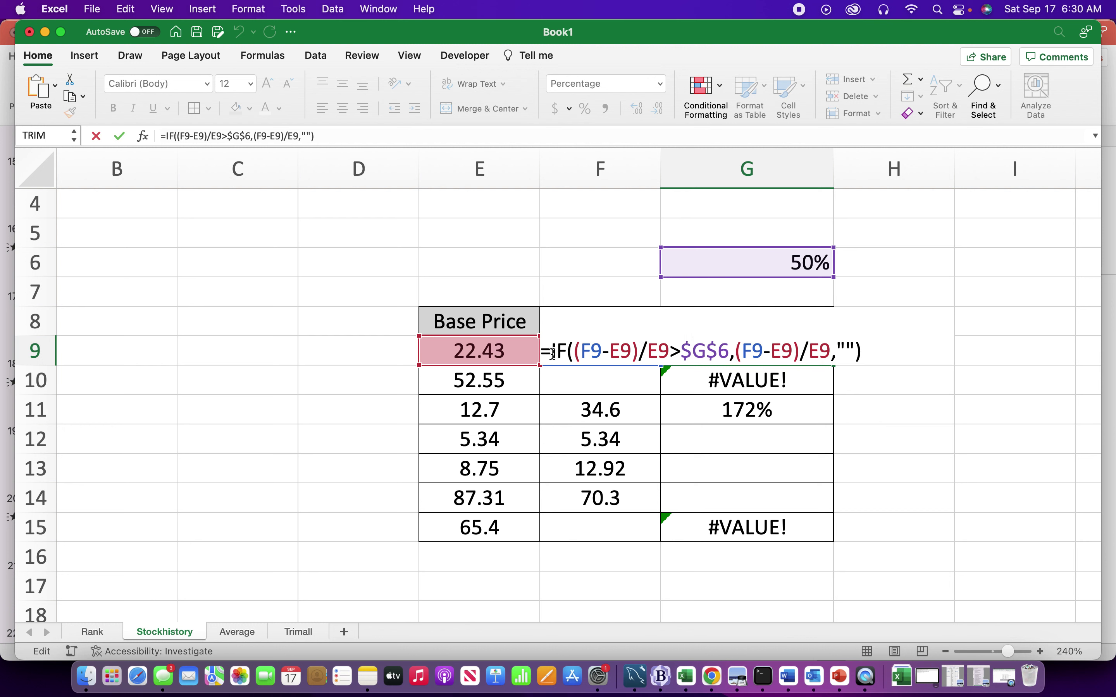
left_click(552, 353)
type("IF")
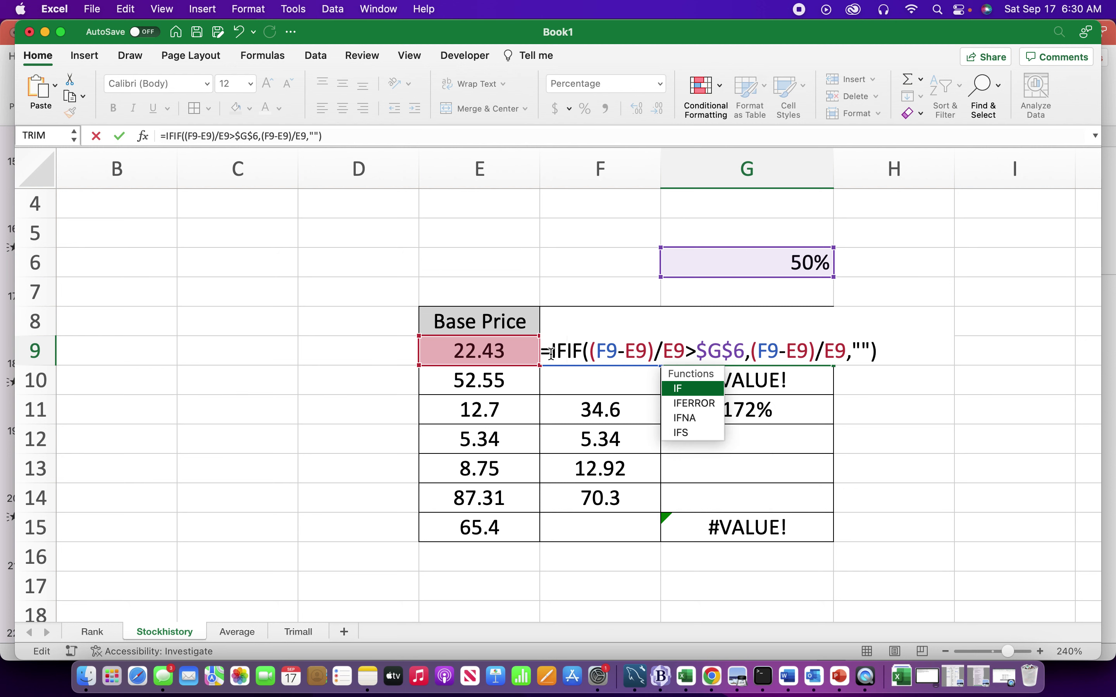
double_click(678, 402)
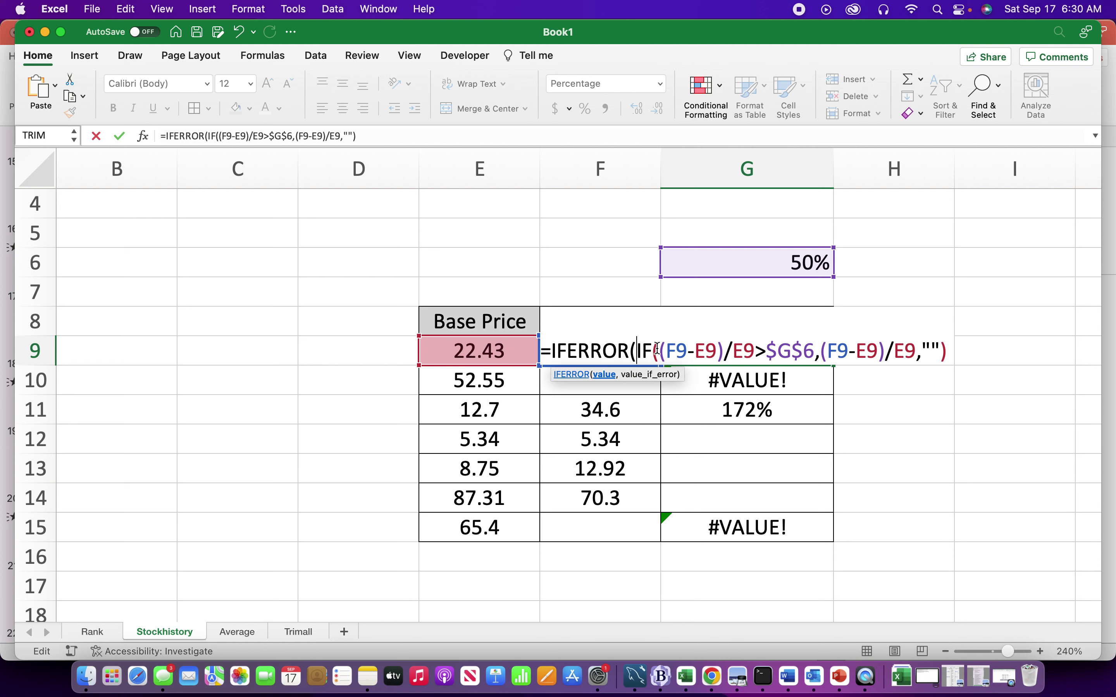
left_click(952, 358)
type(",")
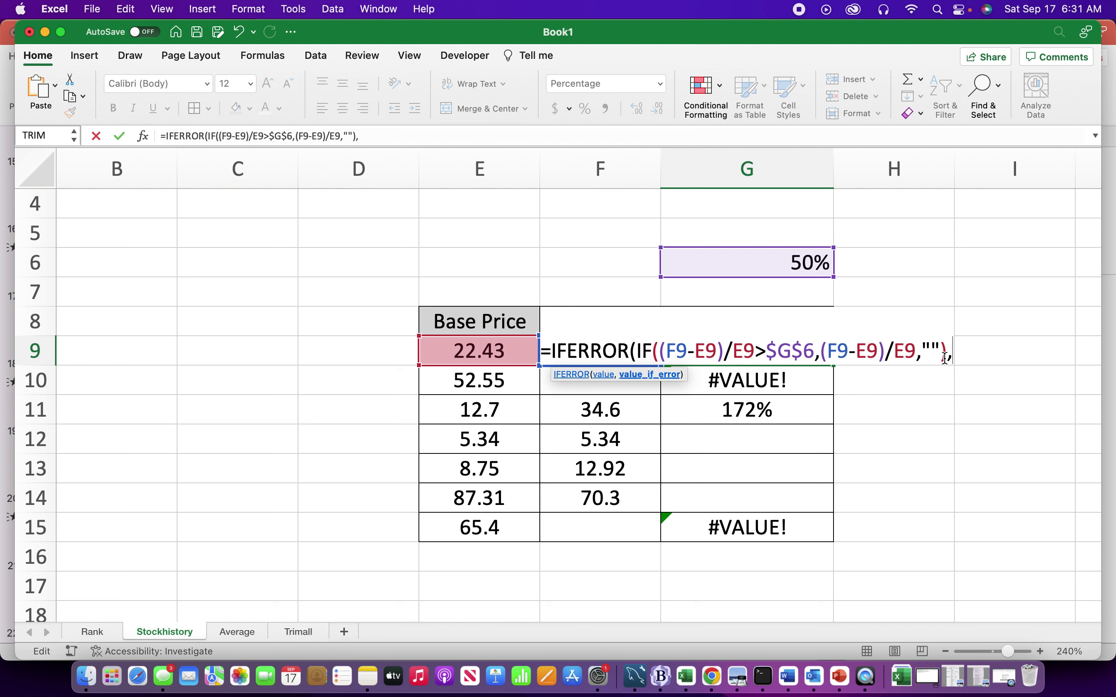
left_click(958, 358)
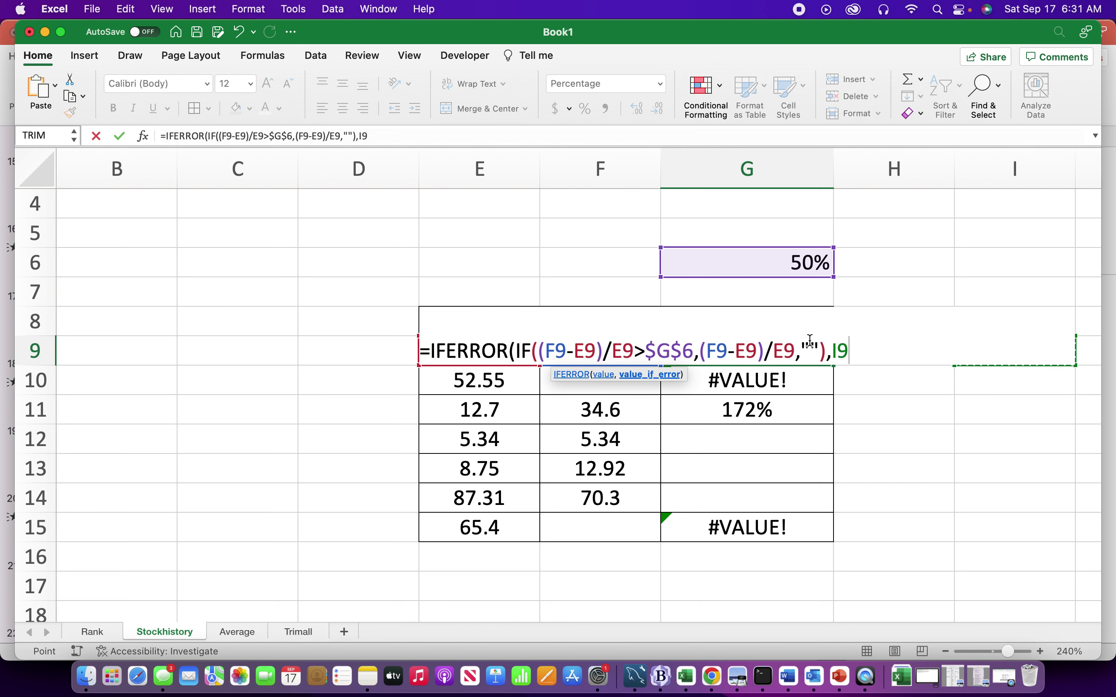
key("BackSpace")
key("BackSpace")
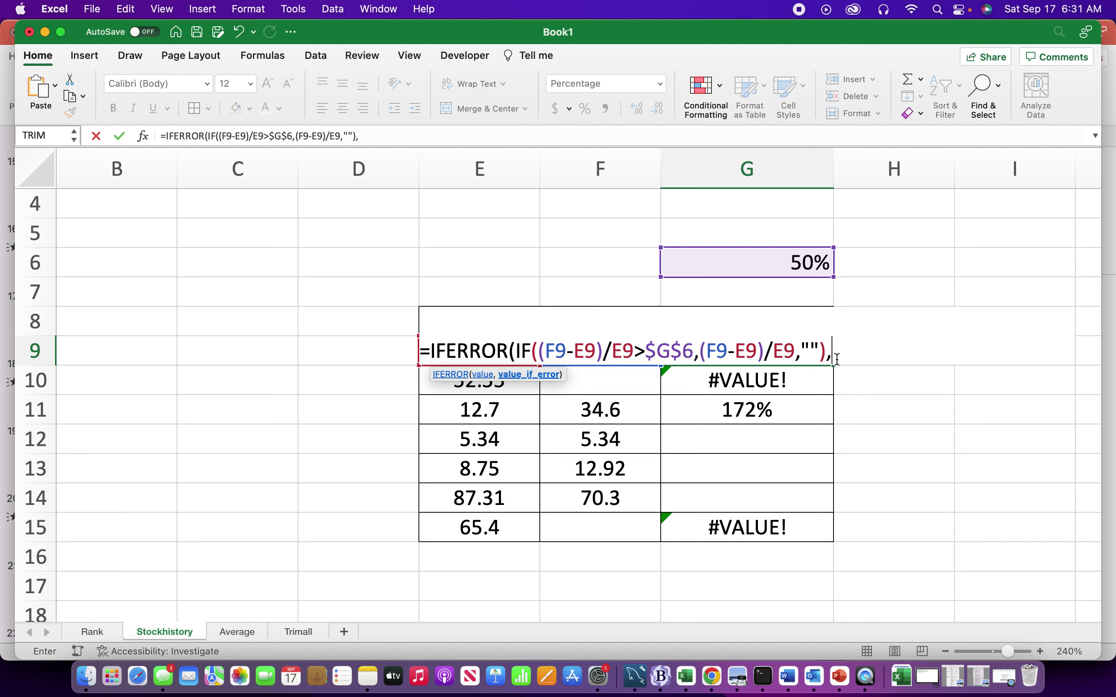
type("\"\")")
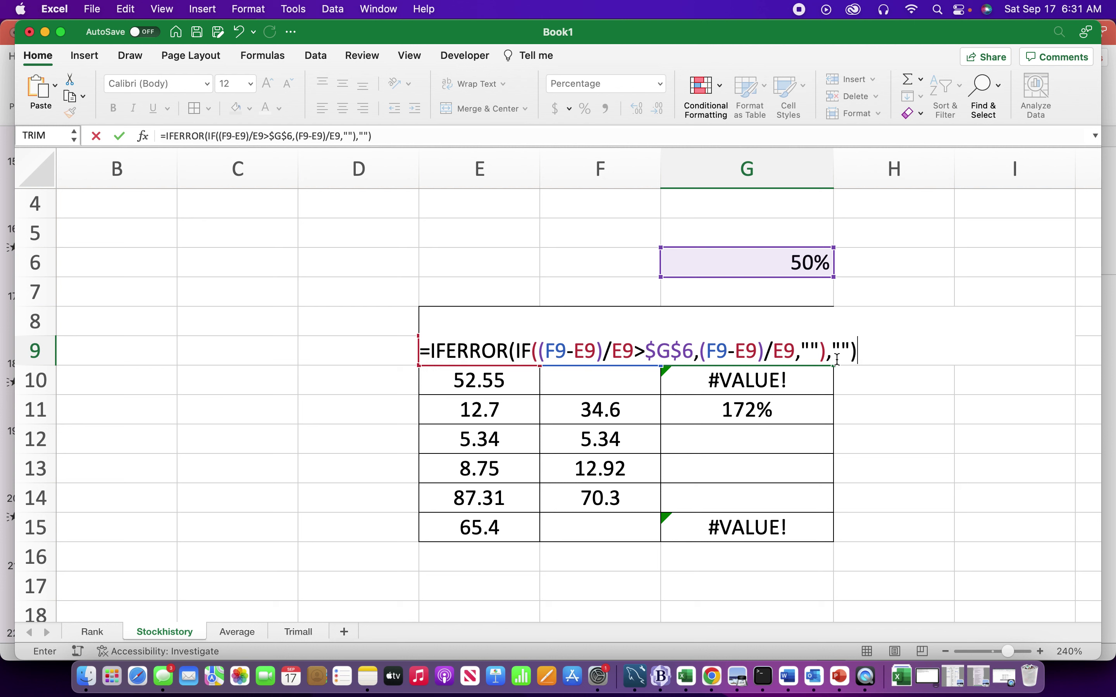
key("Return")
left_click(771, 350)
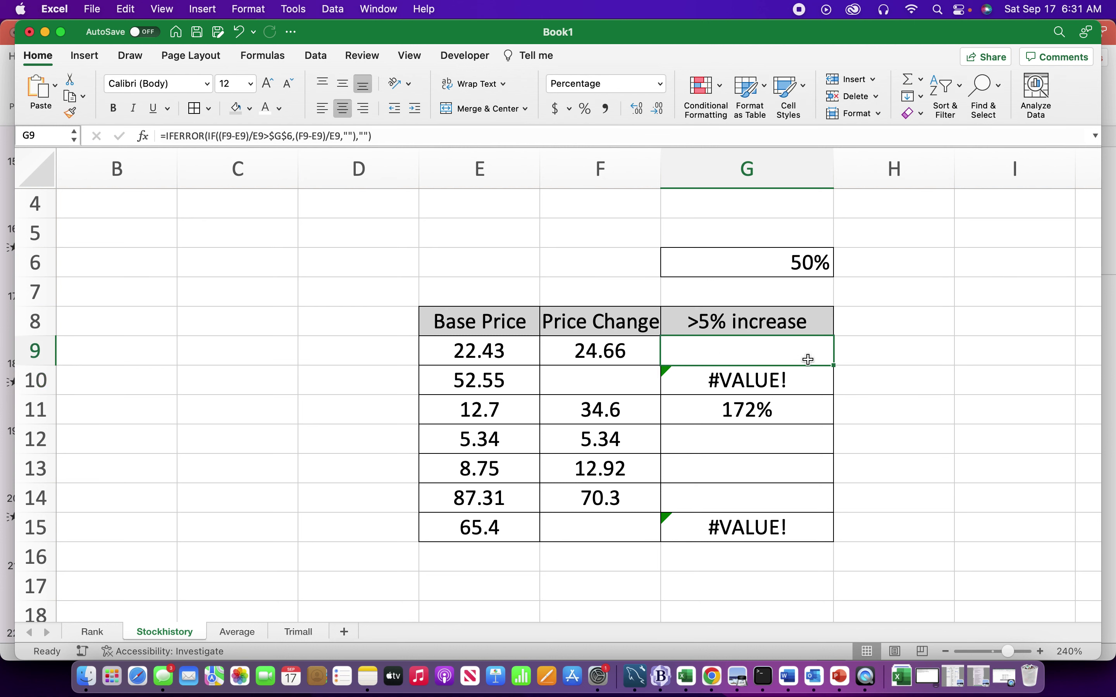
Fill G9's IFERROR formula down to G15 and center-align the 50% threshold in G6
left_click_drag(833, 368, 832, 538)
left_click(806, 349)
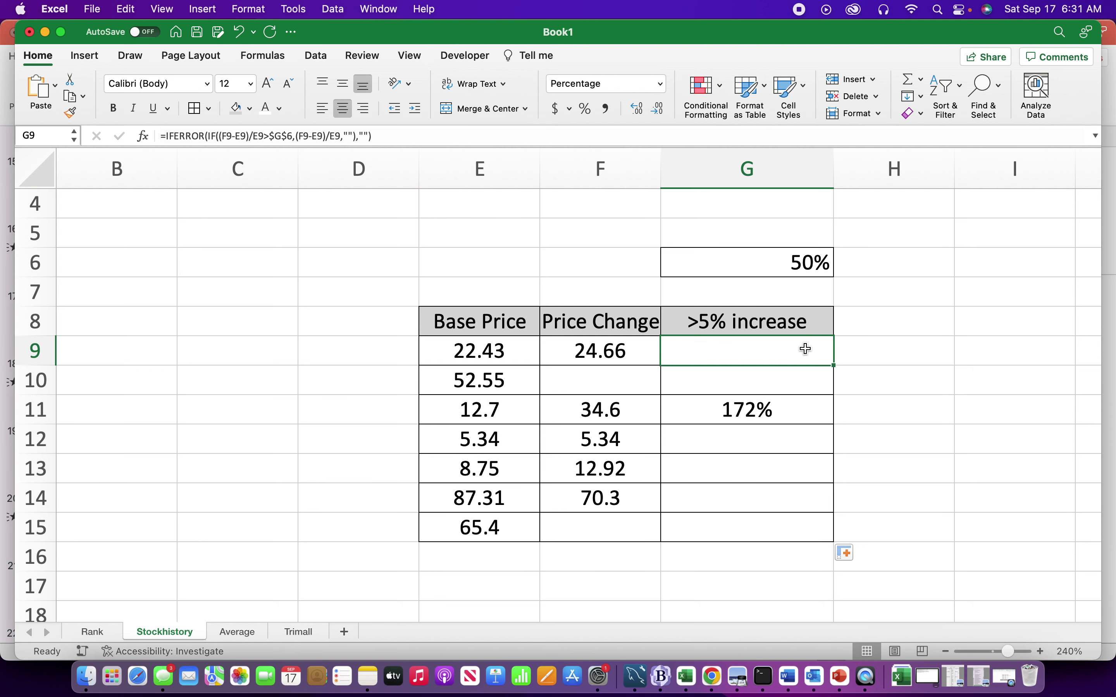
left_click(778, 267)
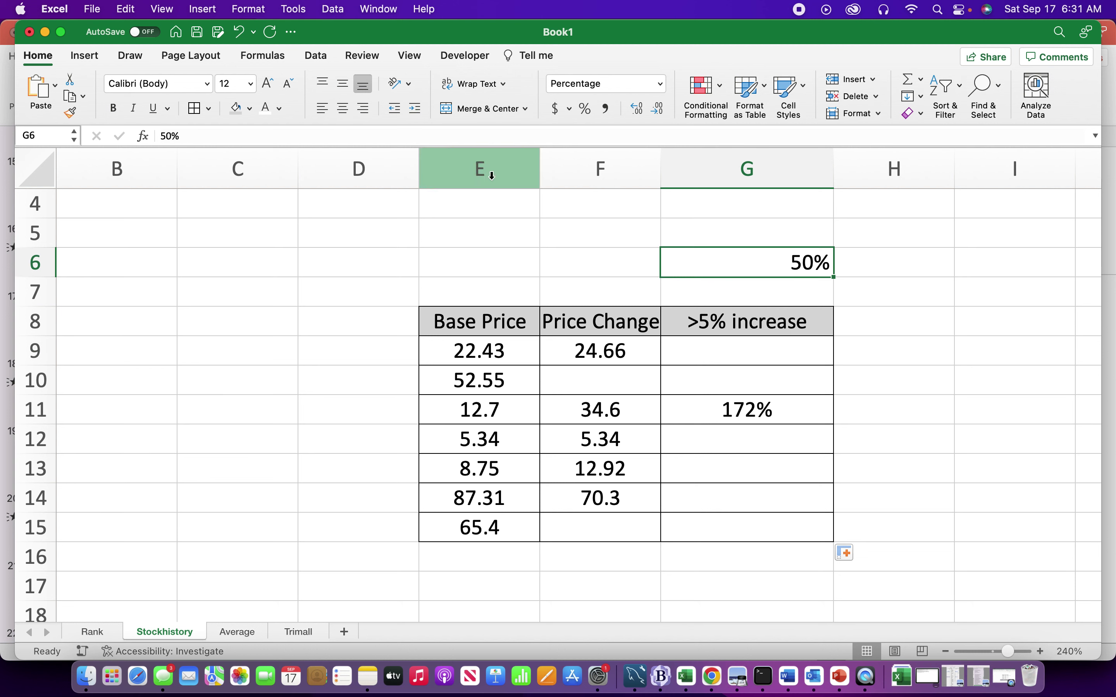
left_click(346, 111)
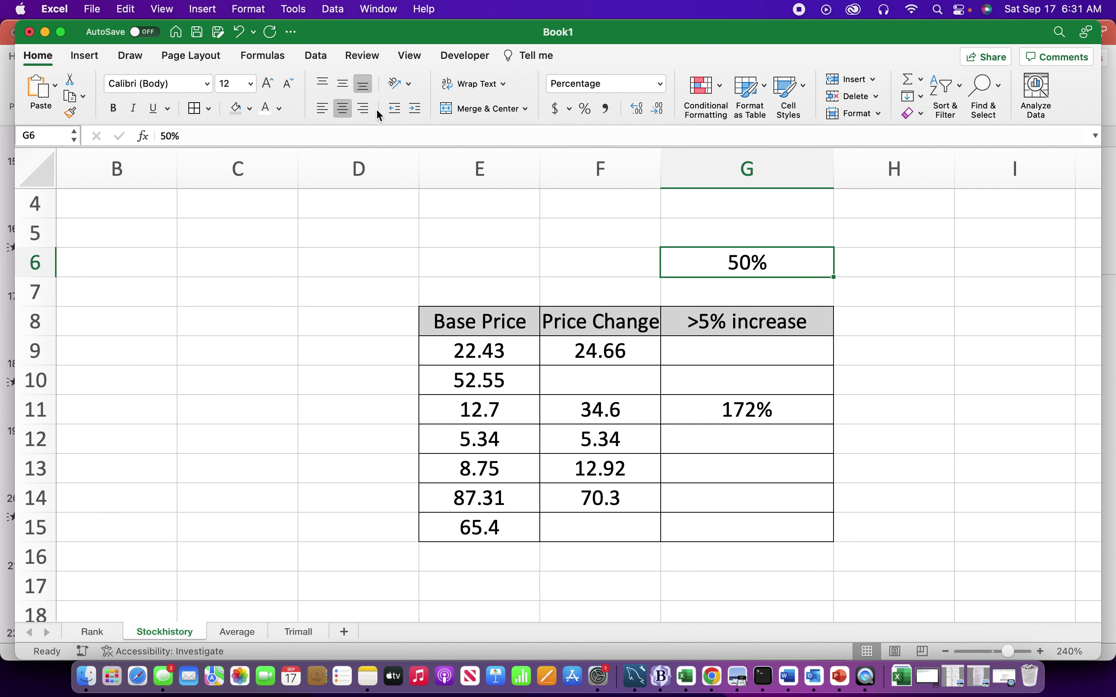
left_click(926, 299)
left_click(749, 240)
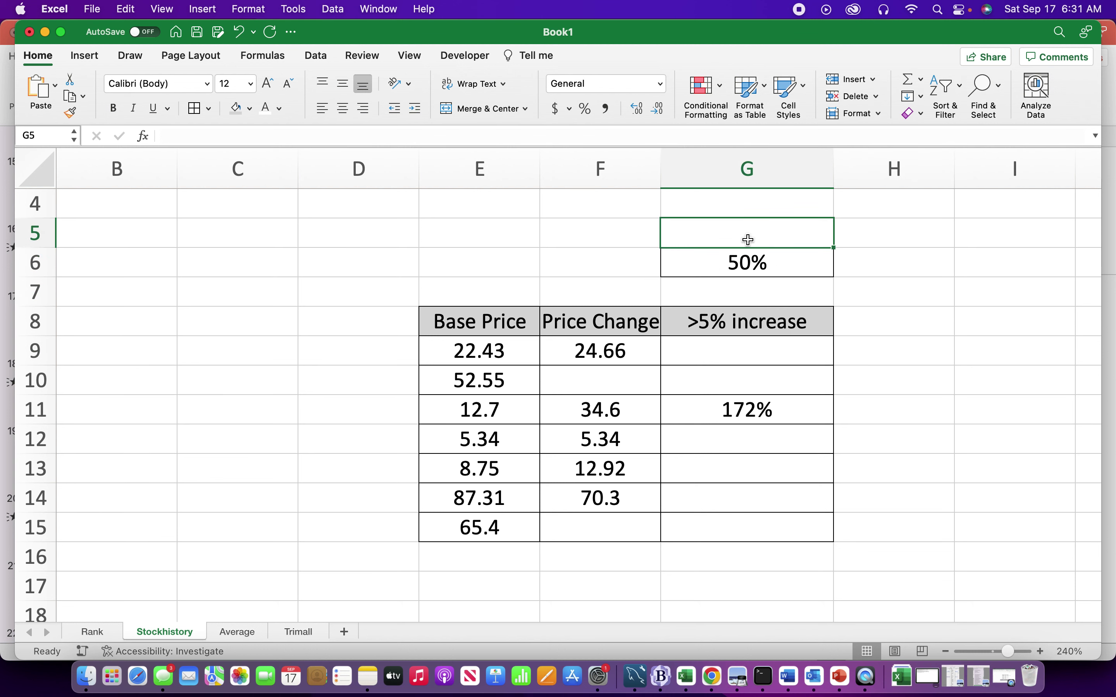